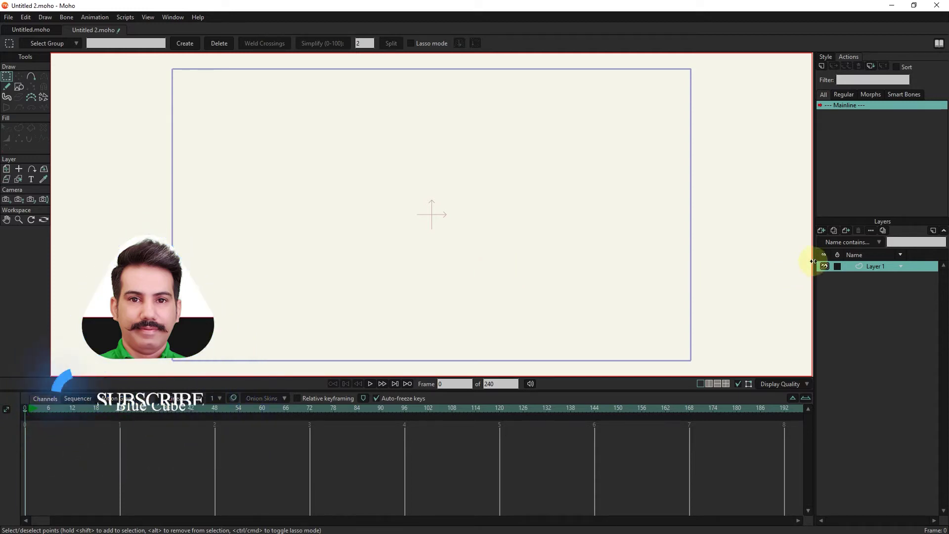
# Add a vector layer named glass and draw a tall filled rectangle without a stroke near the canvas centre
pyautogui.click(822, 230)
pyautogui.click(827, 241)
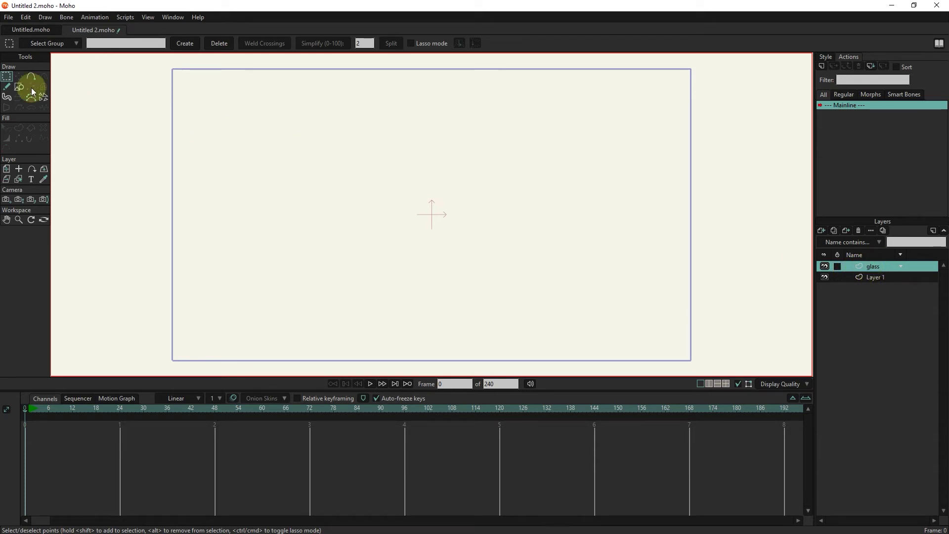
pyautogui.click(19, 87)
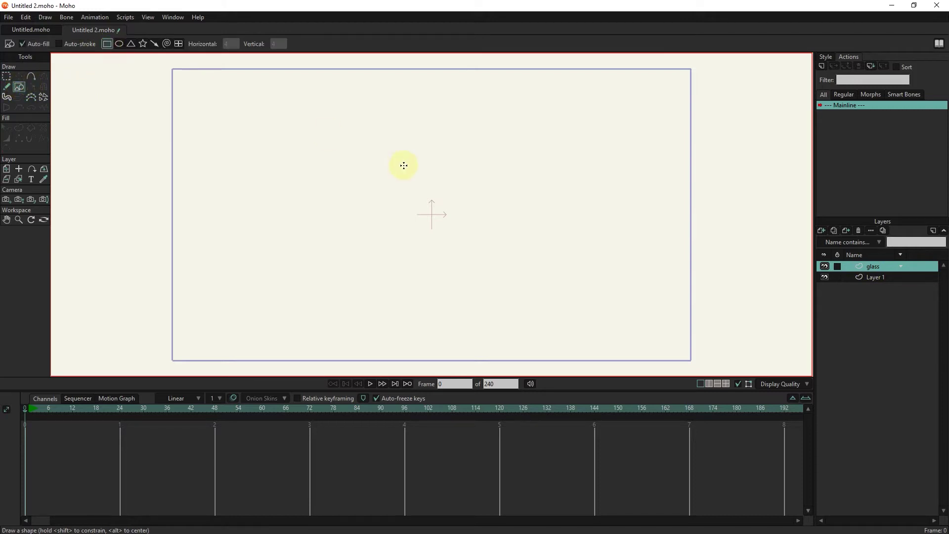
pyautogui.moveTo(493, 152); pyautogui.dragTo(381, 301)
# Bend the rectangle's top edge upward into an arc by adjusting the curvature handles of both top corners
pyautogui.press('g')
pyautogui.moveTo(487, 125); pyautogui.dragTo(500, 188)
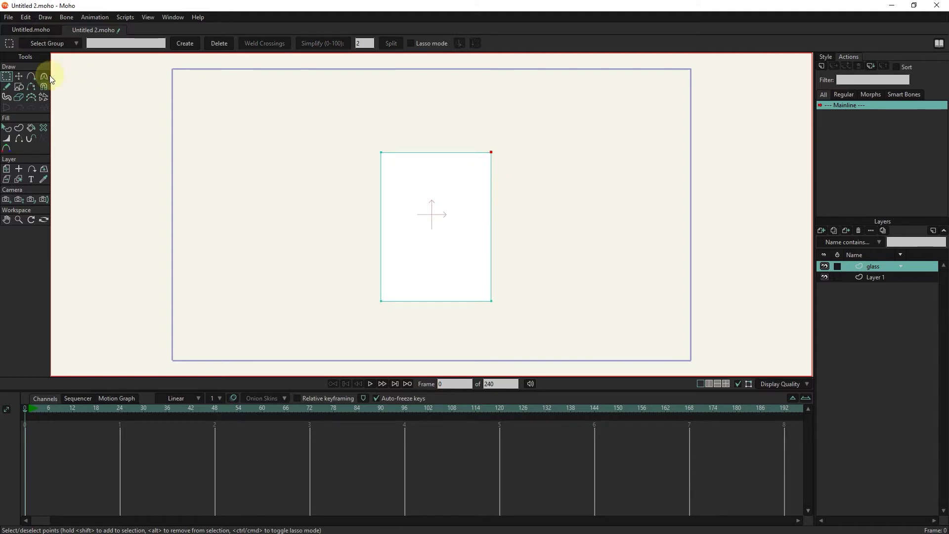
pyautogui.click(46, 80)
pyautogui.scroll(2, 457, 140)
pyautogui.moveTo(502, 156); pyautogui.dragTo(464, 121)
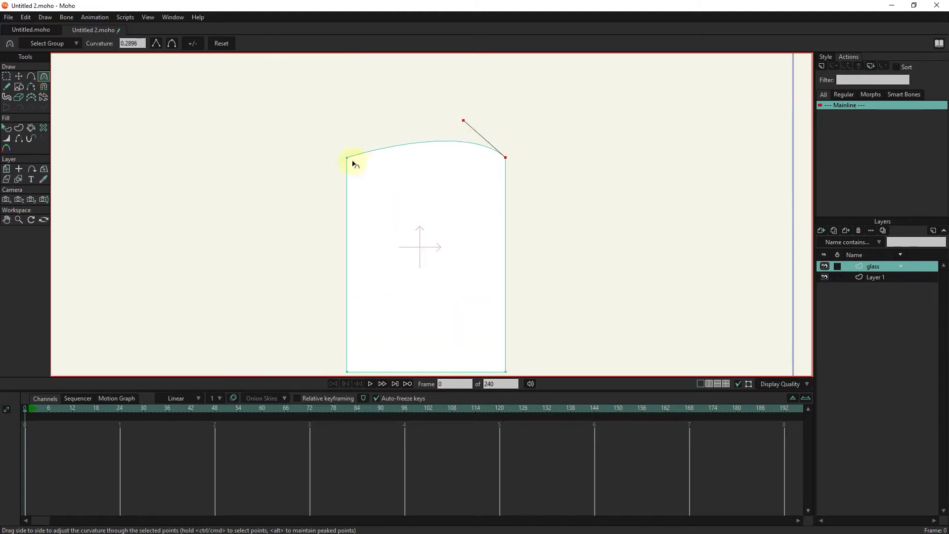
pyautogui.moveTo(349, 158); pyautogui.dragTo(475, 125)
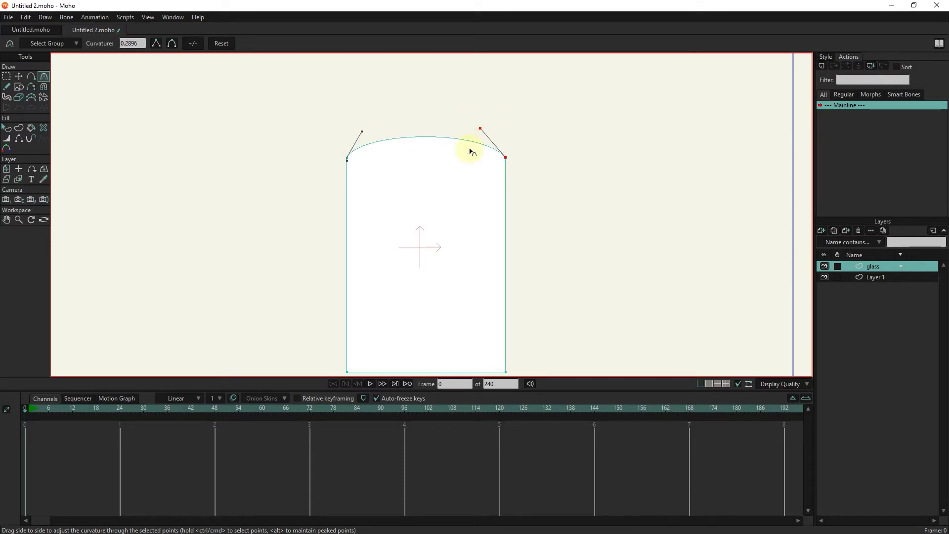
# Bend the rectangle's bottom edge downward by pulling out the curvature handles of both bottom corners
pyautogui.moveTo(435, 263); pyautogui.dragTo(422, 192)
pyautogui.click(7, 77)
pyautogui.moveTo(513, 285); pyautogui.dragTo(463, 333)
pyautogui.click(43, 78)
pyautogui.hotkey('ctrl', 'z')
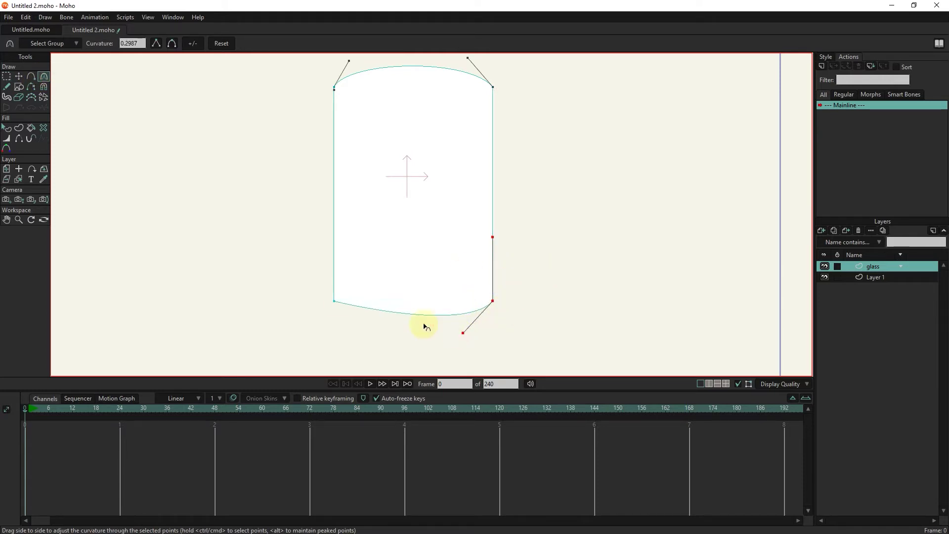
pyautogui.moveTo(334, 302); pyautogui.dragTo(369, 327)
# Refine the two bottom curvature handles to make the lower arc rounded and symmetrical
pyautogui.moveTo(463, 334); pyautogui.dragTo(466, 321)
pyautogui.moveTo(370, 326); pyautogui.dragTo(361, 328)
pyautogui.moveTo(466, 322); pyautogui.dragTo(464, 332)
pyautogui.click(365, 324)
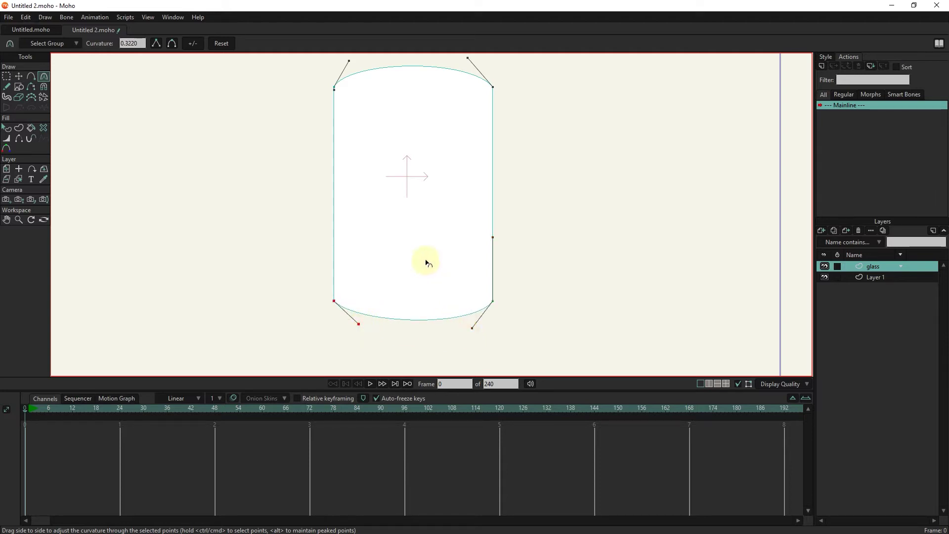
pyautogui.moveTo(359, 324); pyautogui.dragTo(355, 326)
pyautogui.moveTo(472, 328); pyautogui.dragTo(477, 330)
pyautogui.moveTo(355, 333); pyautogui.dragTo(352, 335)
# Turn off Auto-weld, add a straight line between the two bottom corners and align its end point with the left corner
pyautogui.click(31, 76)
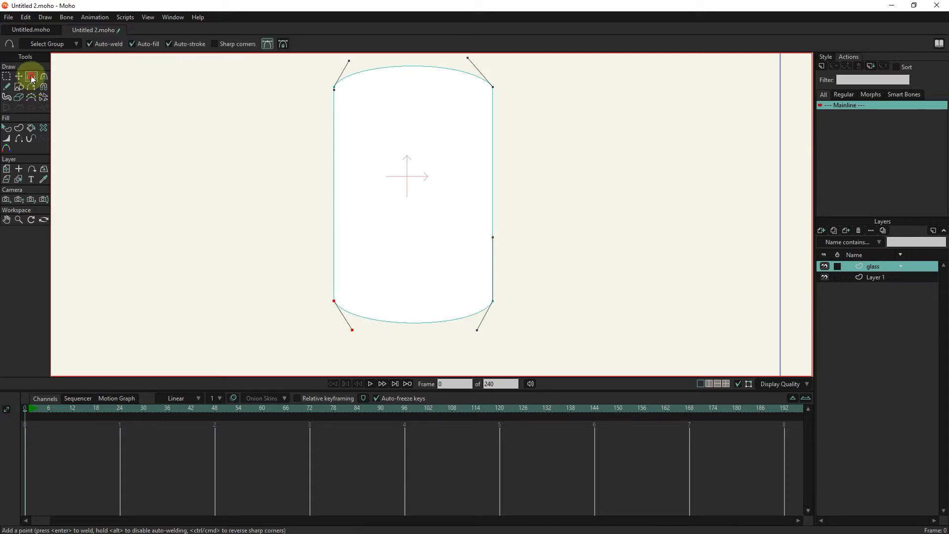
pyautogui.click(100, 45)
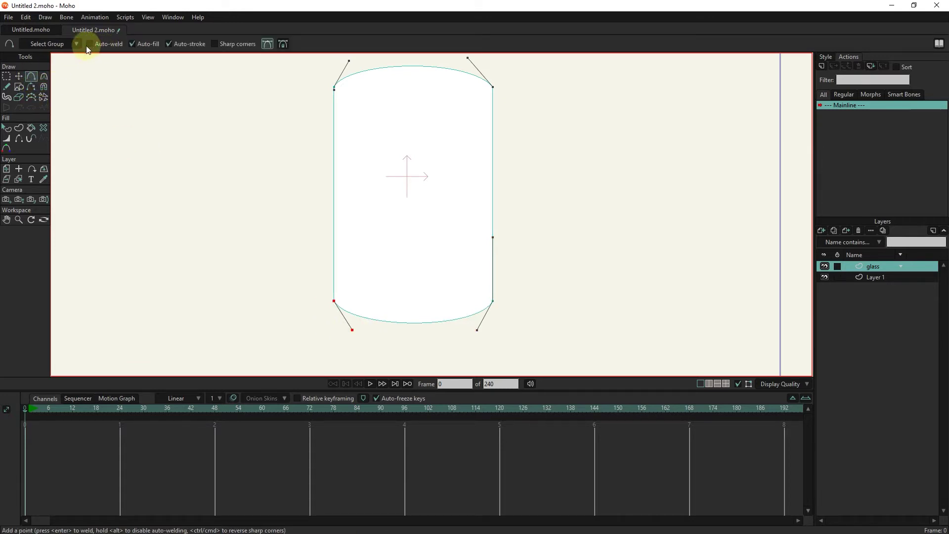
pyautogui.scroll(2, 508, 297)
pyautogui.scroll(2, 393, 304)
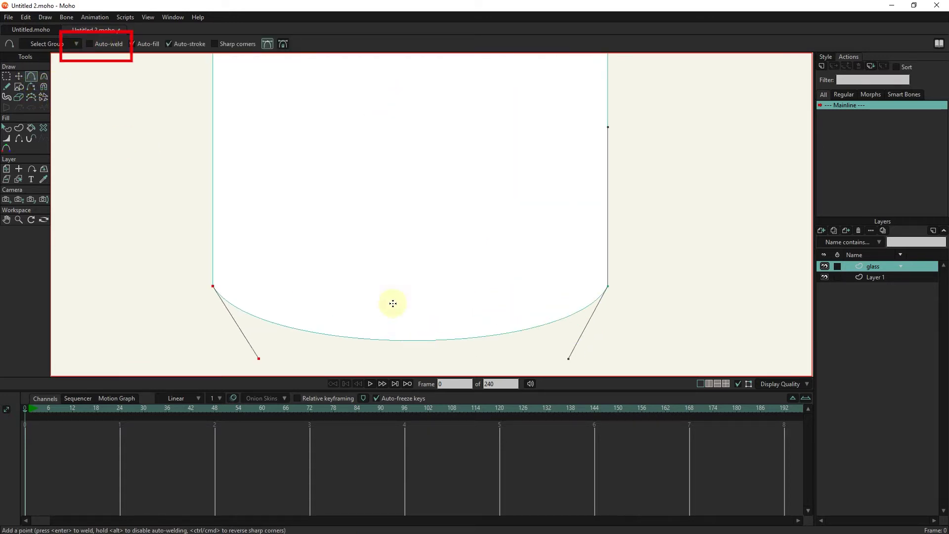
pyautogui.moveTo(608, 286); pyautogui.dragTo(217, 286)
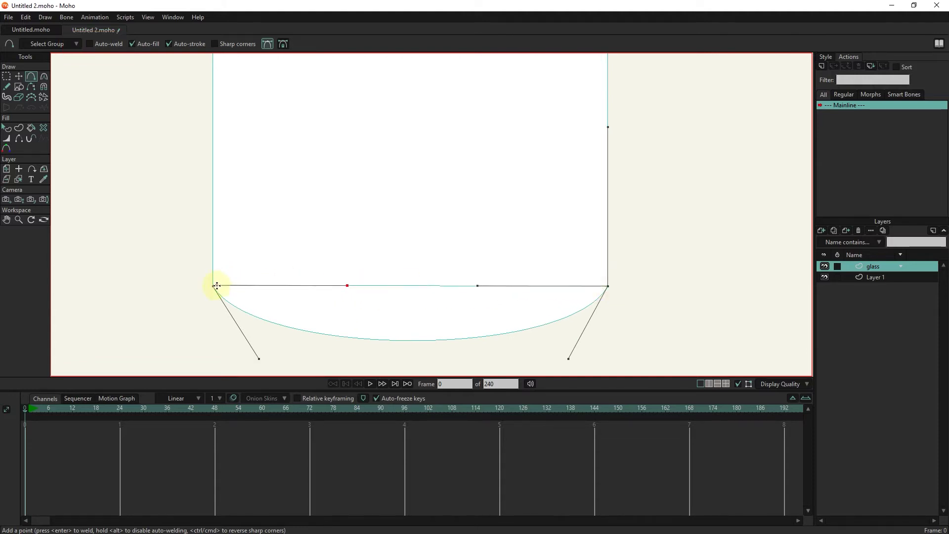
pyautogui.scroll(3, 212, 284)
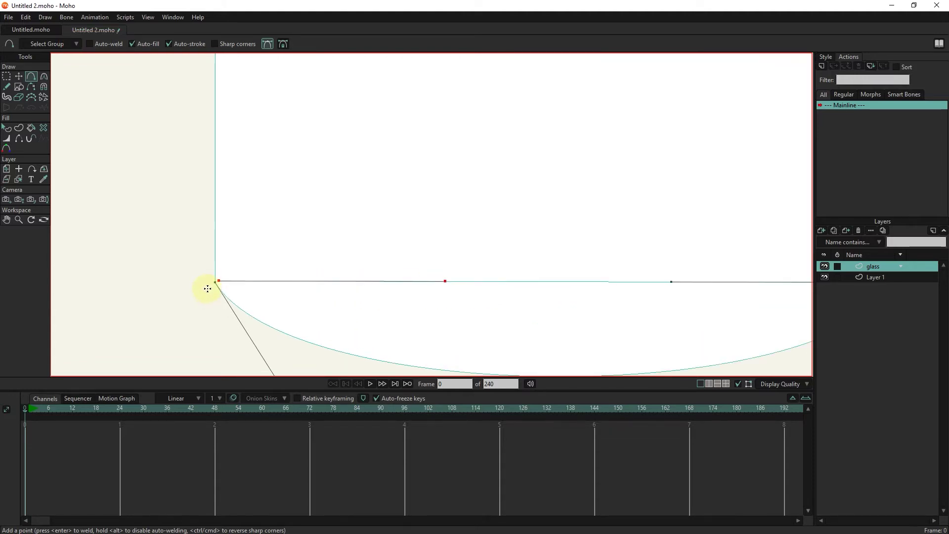
pyautogui.click(18, 76)
pyautogui.moveTo(226, 276); pyautogui.dragTo(224, 274)
# Add a straight line between the two top corners and align its end point with the top-left corner
pyautogui.scroll(-4, 488, 157)
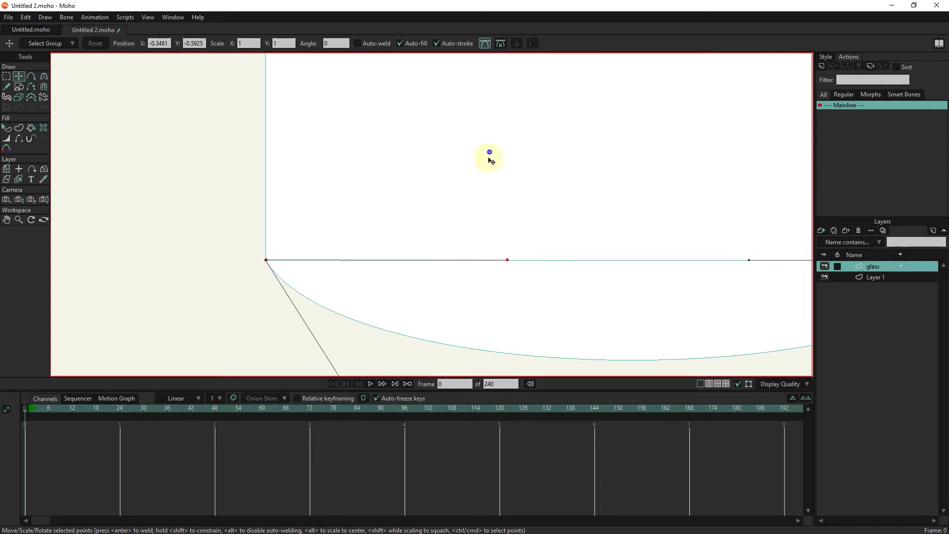
pyautogui.moveTo(481, 219); pyautogui.dragTo(454, 322)
pyautogui.scroll(4, 464, 123)
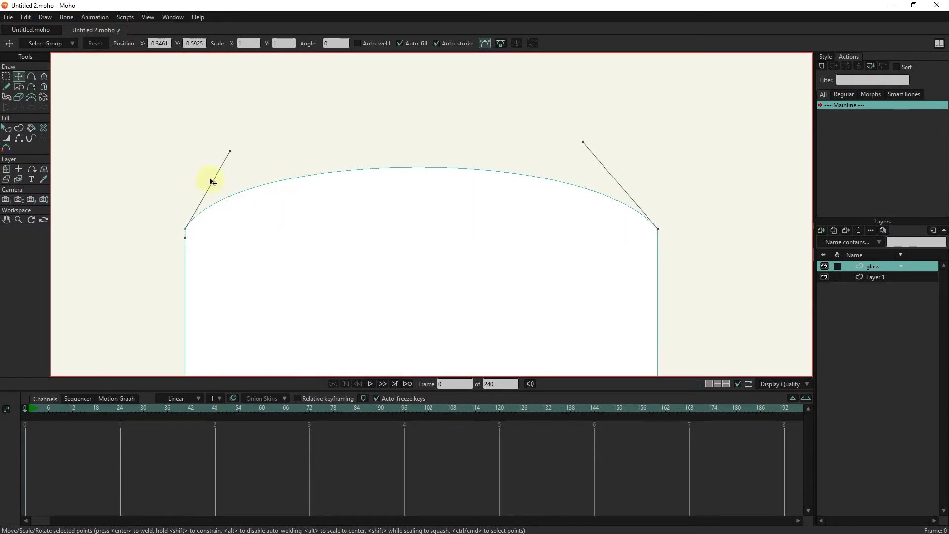
pyautogui.click(35, 77)
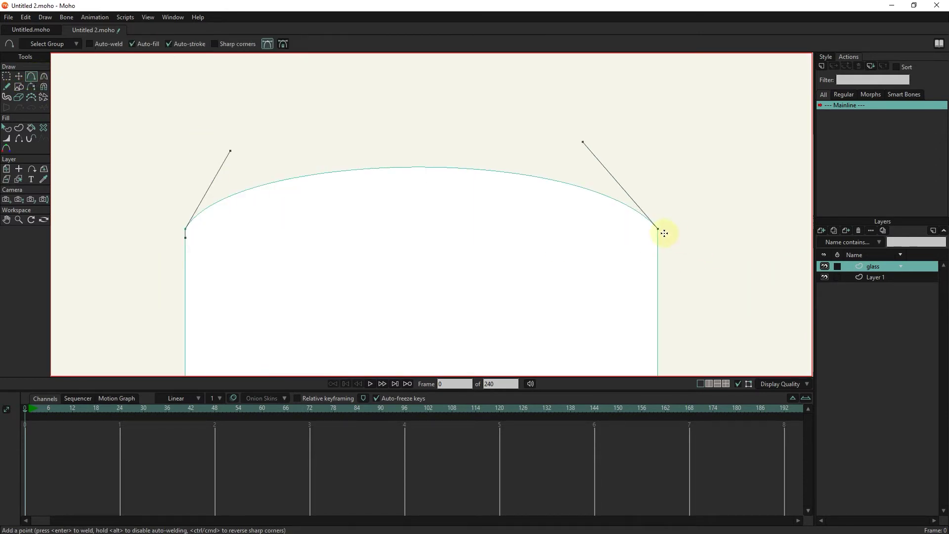
pyautogui.moveTo(657, 230); pyautogui.dragTo(186, 228)
pyautogui.scroll(3, 187, 228)
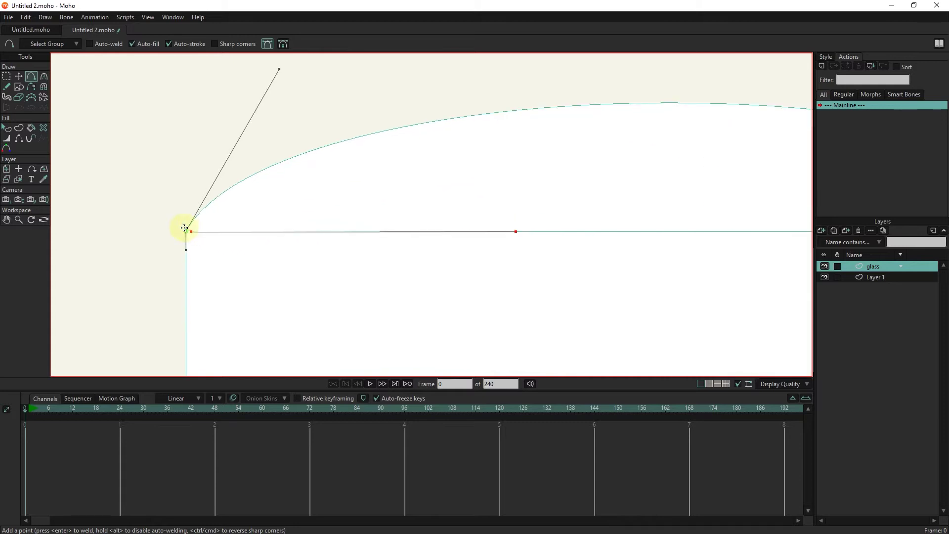
pyautogui.click(19, 77)
pyautogui.moveTo(193, 240); pyautogui.dragTo(192, 239)
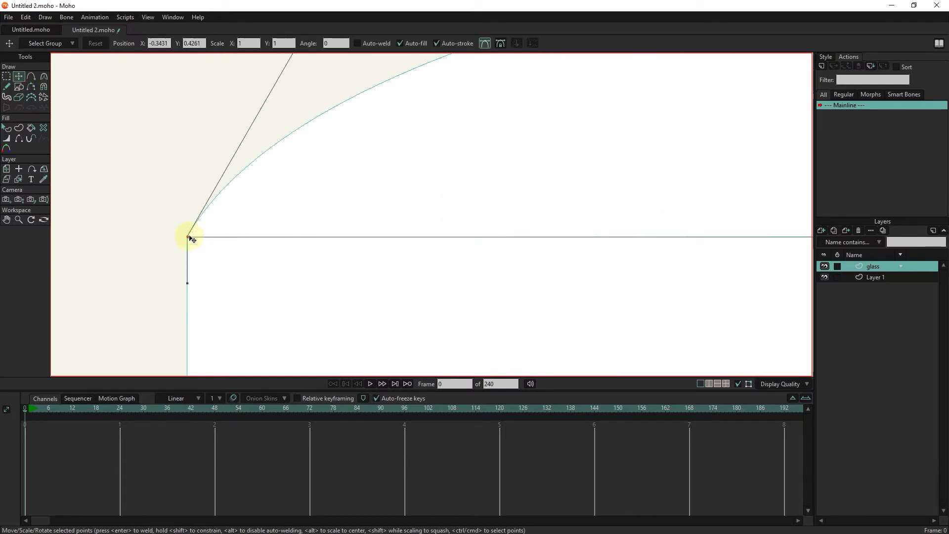
# Curve the top line downward with its curvature handles to complete an elliptical rim for the glass
pyautogui.scroll(-5, 341, 275)
pyautogui.moveTo(397, 302); pyautogui.dragTo(405, 214)
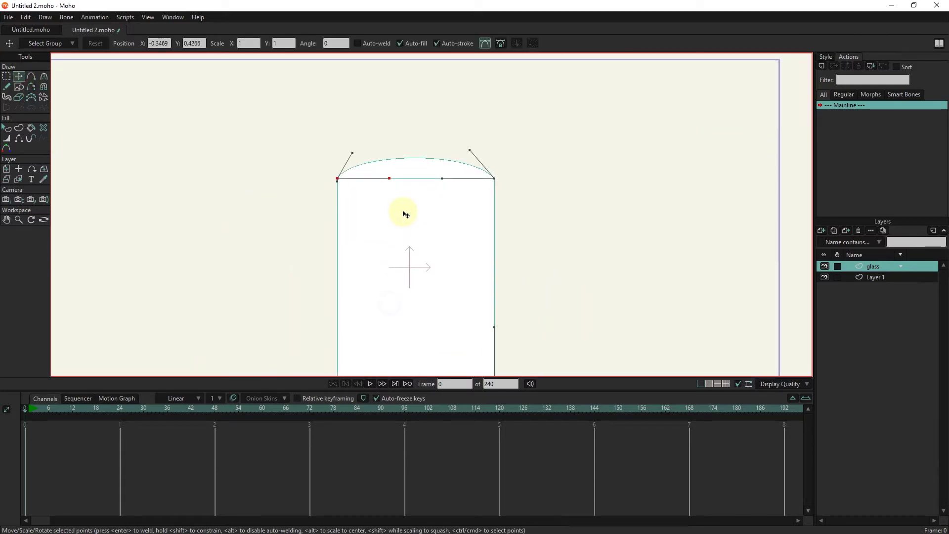
pyautogui.click(44, 76)
pyautogui.moveTo(442, 177); pyautogui.dragTo(448, 207)
pyautogui.moveTo(390, 179); pyautogui.dragTo(355, 193)
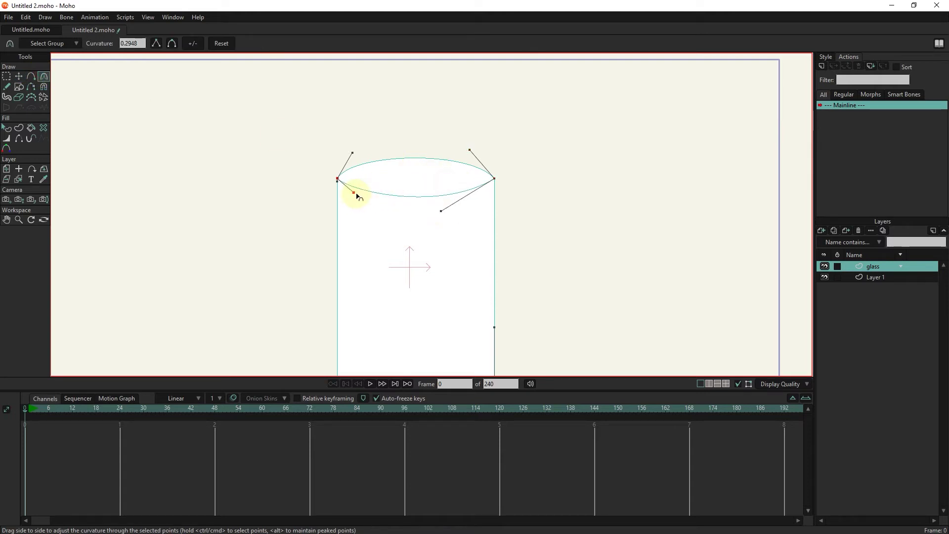
pyautogui.moveTo(464, 204); pyautogui.dragTo(480, 203)
pyautogui.moveTo(353, 192); pyautogui.dragTo(342, 197)
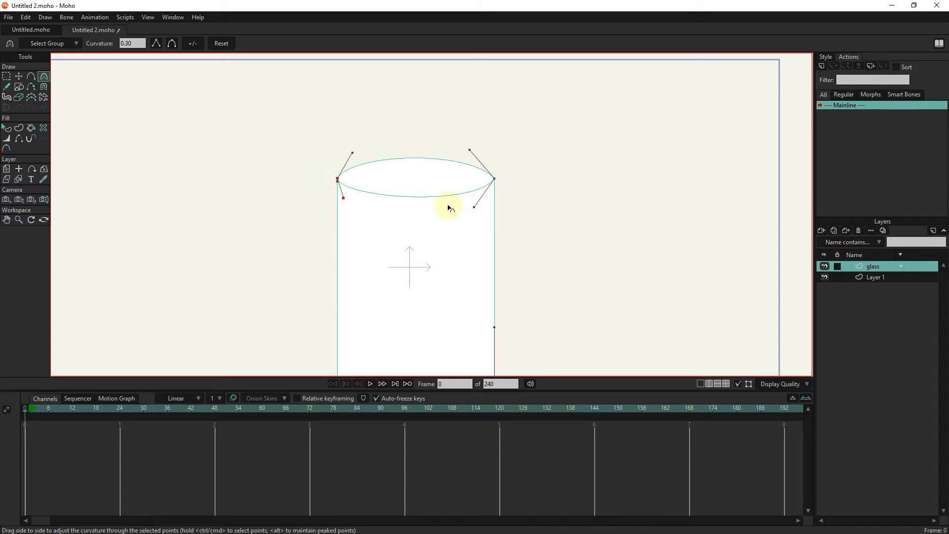
# Curve the bottom line upward with its curvature handles to complete an elliptical base for the glass
pyautogui.scroll(-5, 415, 245)
pyautogui.moveTo(414, 238); pyautogui.dragTo(413, 187)
pyautogui.scroll(2, 413, 183)
pyautogui.moveTo(439, 315); pyautogui.dragTo(372, 296)
pyautogui.scroll(4, 394, 314)
pyautogui.moveTo(457, 282); pyautogui.dragTo(489, 280)
pyautogui.moveTo(373, 295); pyautogui.dragTo(358, 271)
pyautogui.moveTo(492, 281); pyautogui.dragTo(499, 280)
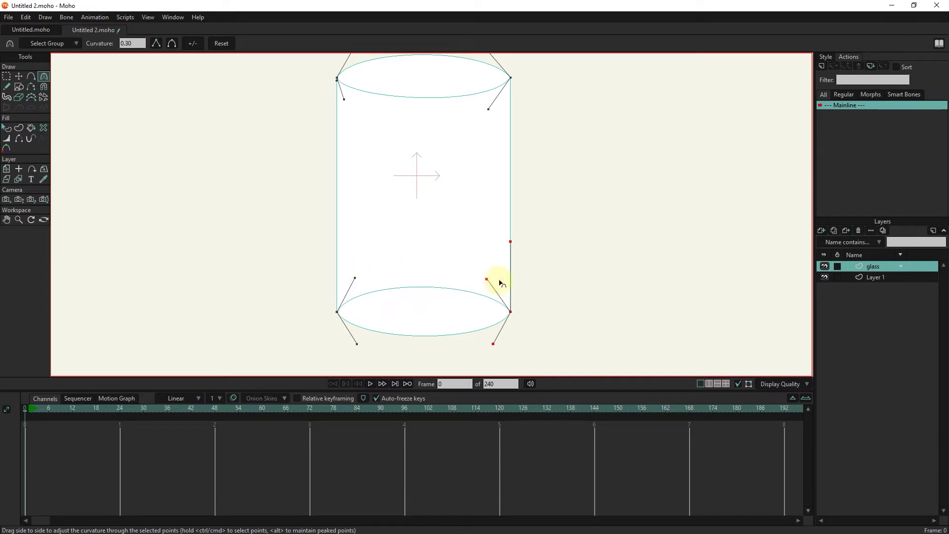
# Fine-tune the curvature handles of the rim and base ellipses to even out their shape
pyautogui.scroll(-2, 458, 229)
pyautogui.moveTo(458, 230)
pyautogui.mouseDown()
pyautogui.moveTo(462, 263)
pyautogui.moveTo(451, 226)
pyautogui.mouseUp()
pyautogui.scroll(2, 461, 261)
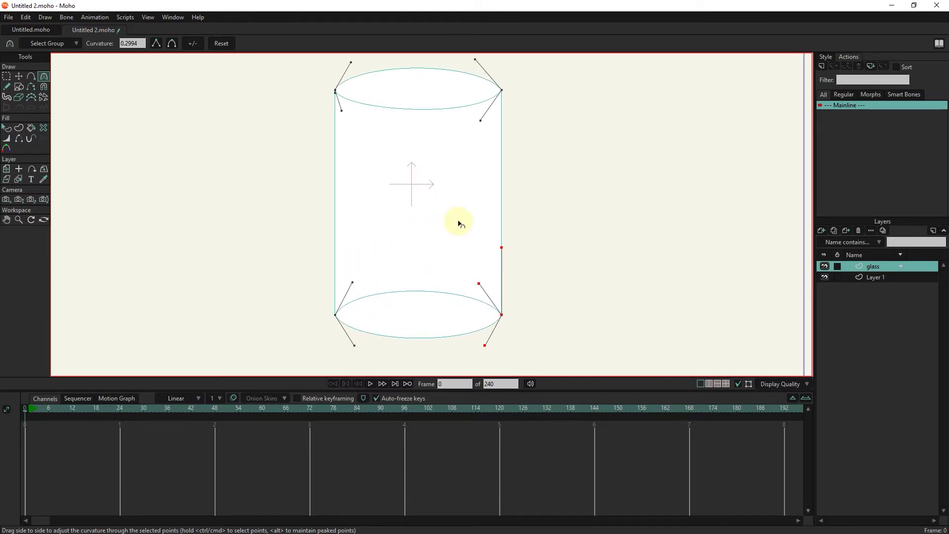
pyautogui.moveTo(480, 121); pyautogui.dragTo(482, 124)
pyautogui.moveTo(341, 111); pyautogui.dragTo(340, 113)
pyautogui.hotkey('ctrl', 'z')
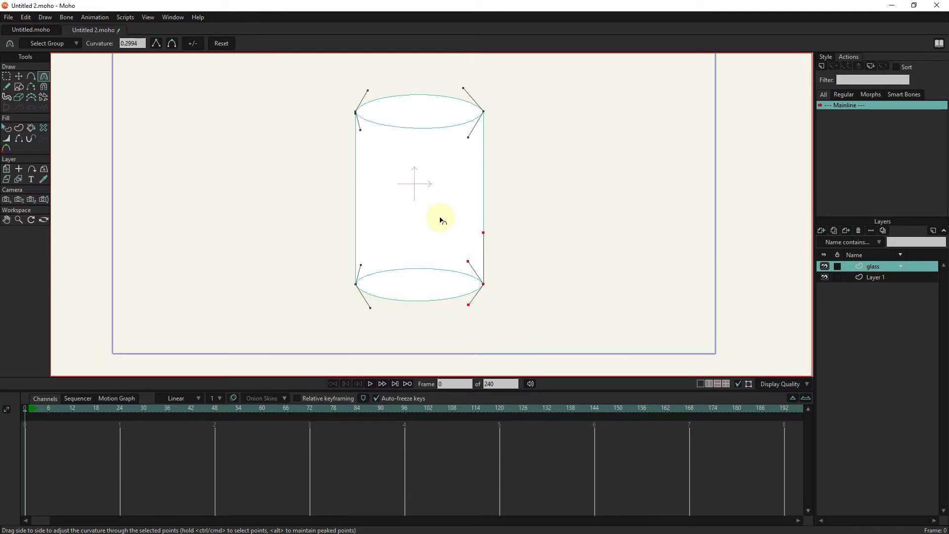
# Select the glass body together with the inner rim and base curves for a new shape
pyautogui.click(20, 129)
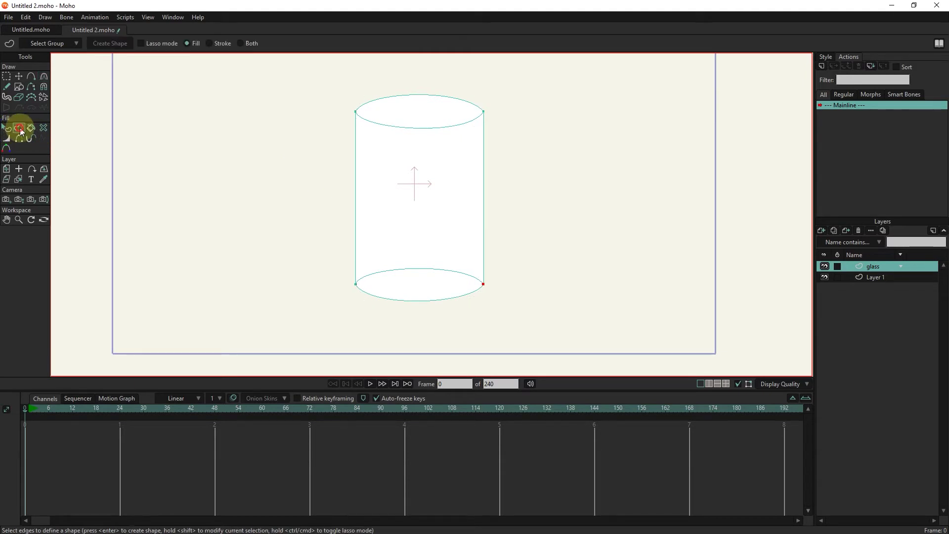
pyautogui.click(403, 207)
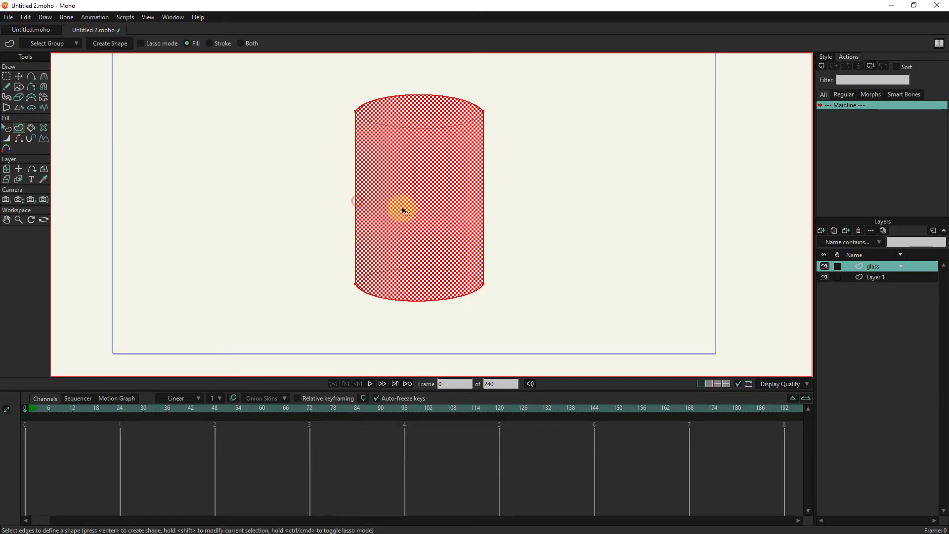
pyautogui.click(434, 128)
pyautogui.click(434, 270)
# Set the fill colour to grey BCBCBC with reduced opacity
pyautogui.click(826, 57)
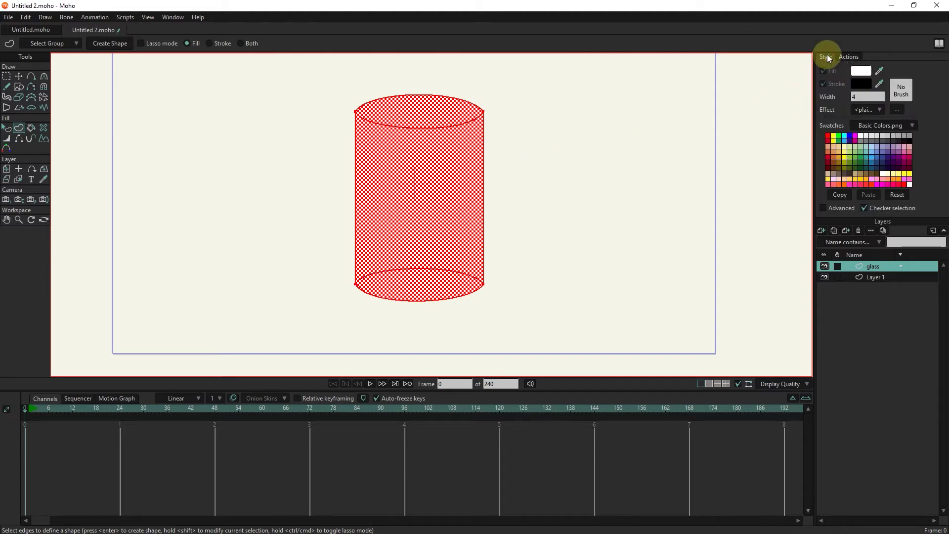
pyautogui.click(861, 70)
pyautogui.click(610, 165)
pyautogui.moveTo(607, 169); pyautogui.dragTo(601, 170)
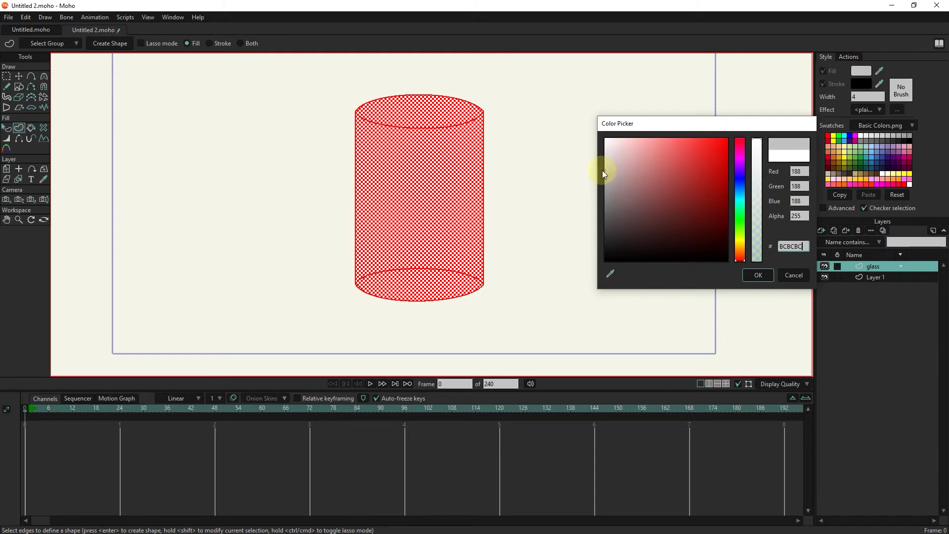
pyautogui.click(757, 175)
pyautogui.click(761, 275)
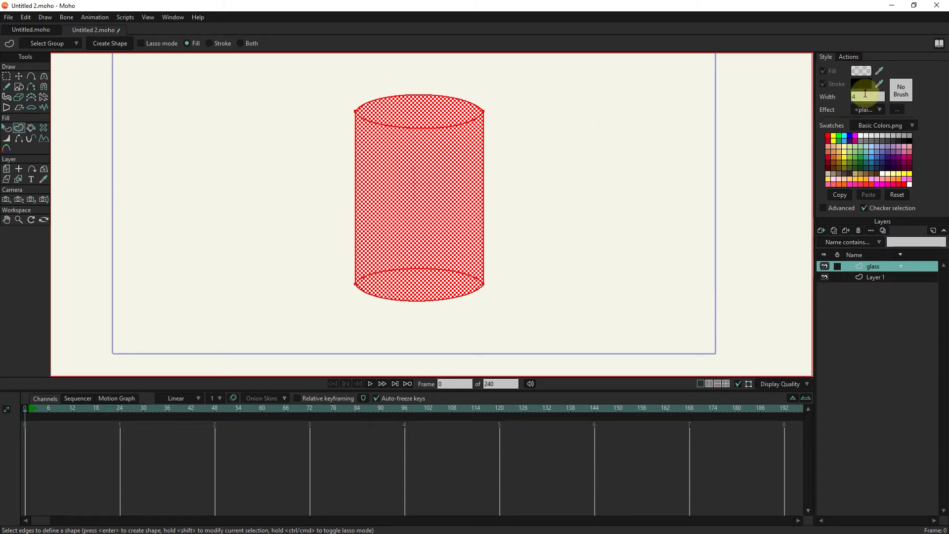
# Set the stroke colour to light grey DFDFDF with an alpha of 169
pyautogui.click(866, 84)
pyautogui.click(605, 159)
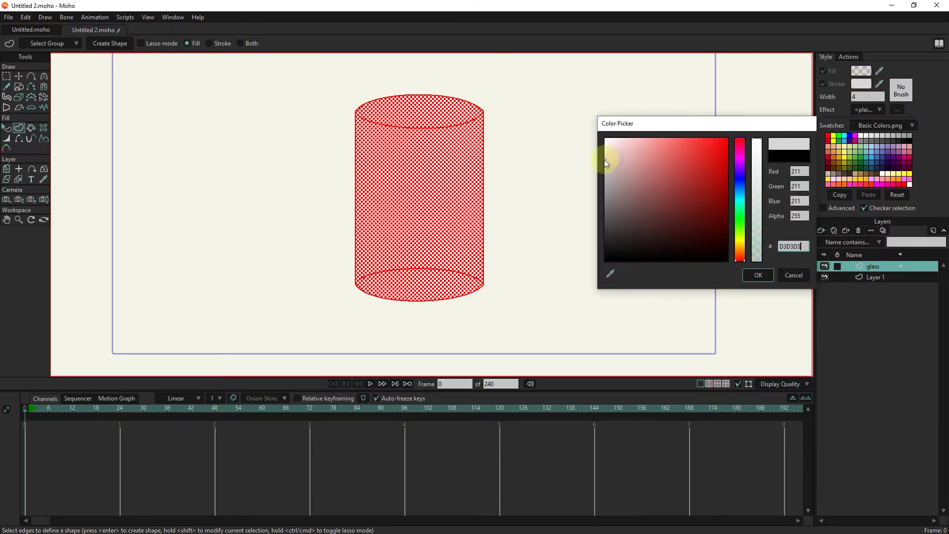
pyautogui.moveTo(604, 159); pyautogui.dragTo(601, 165)
pyautogui.click(758, 179)
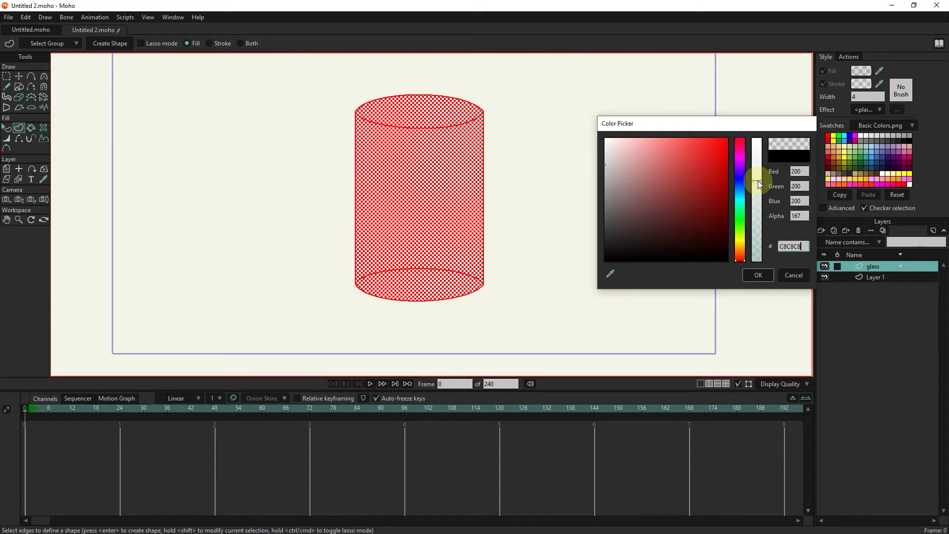
pyautogui.moveTo(757, 181); pyautogui.dragTo(756, 180)
pyautogui.moveTo(607, 161); pyautogui.dragTo(606, 154)
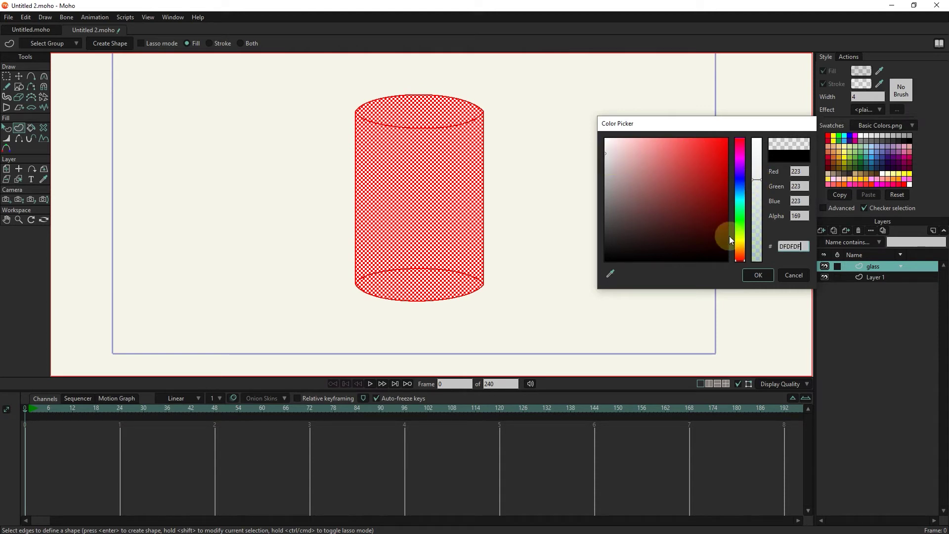
pyautogui.click(758, 275)
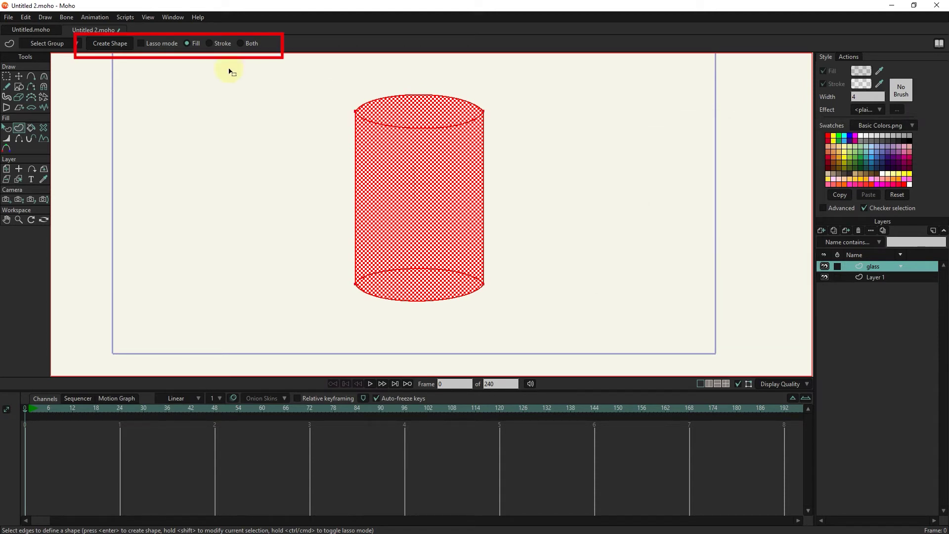
# Create the glass shape with both fill and stroke, deselect it and render a preview of frame 0
pyautogui.click(107, 46)
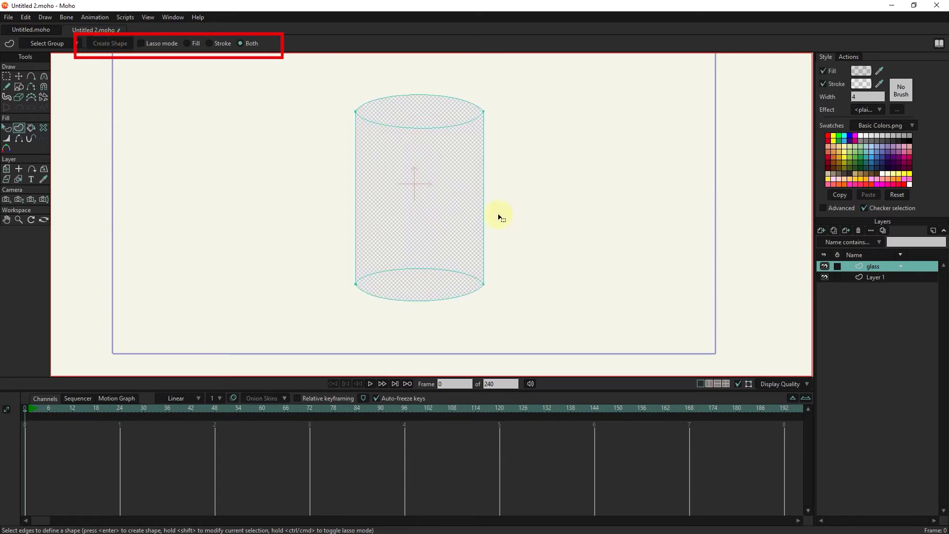
pyautogui.scroll(2, 429, 181)
pyautogui.click(561, 204)
pyautogui.moveTo(435, 156); pyautogui.dragTo(431, 169)
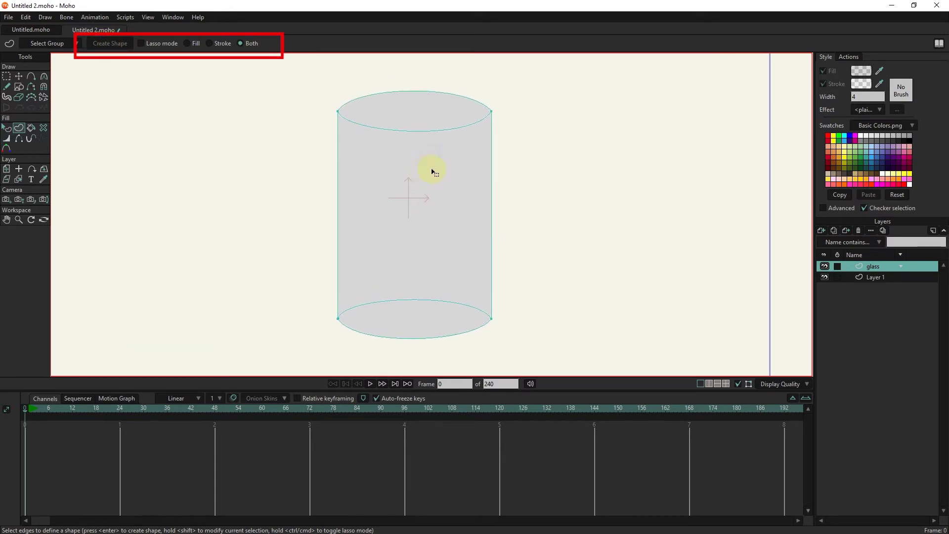
pyautogui.hotkey('ctrl', 'r')
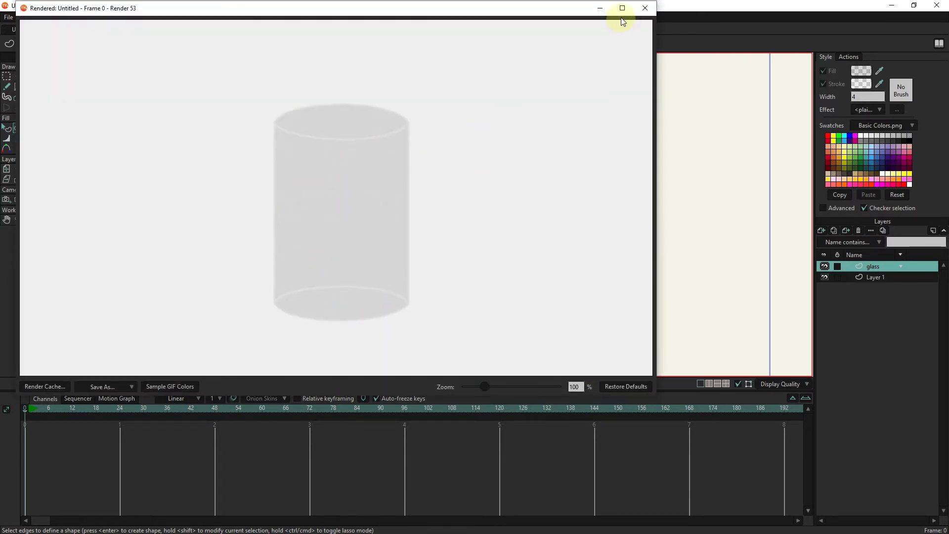
# Close the render preview, then set the glass shape's fill alpha to 186 and deselect the shape
pyautogui.click(645, 6)
pyautogui.click(6, 128)
pyautogui.click(372, 200)
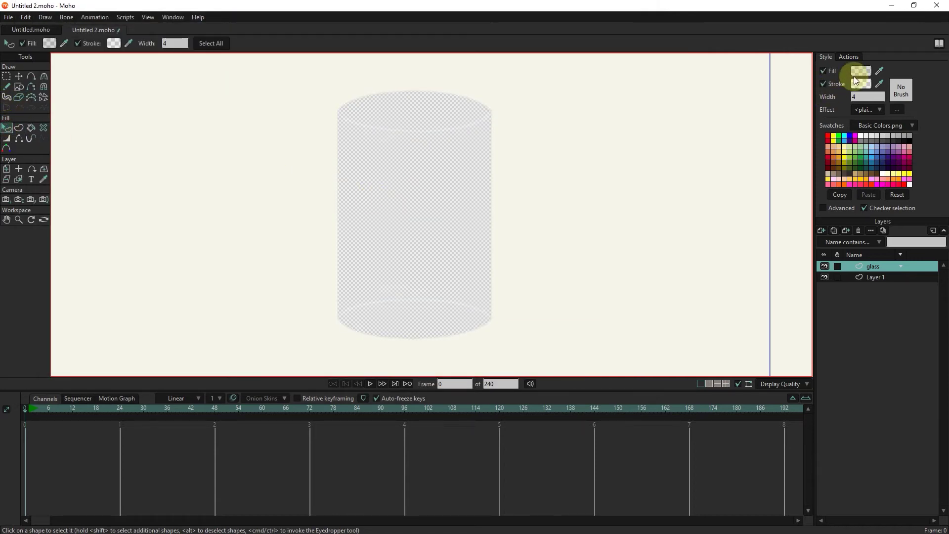
pyautogui.click(855, 75)
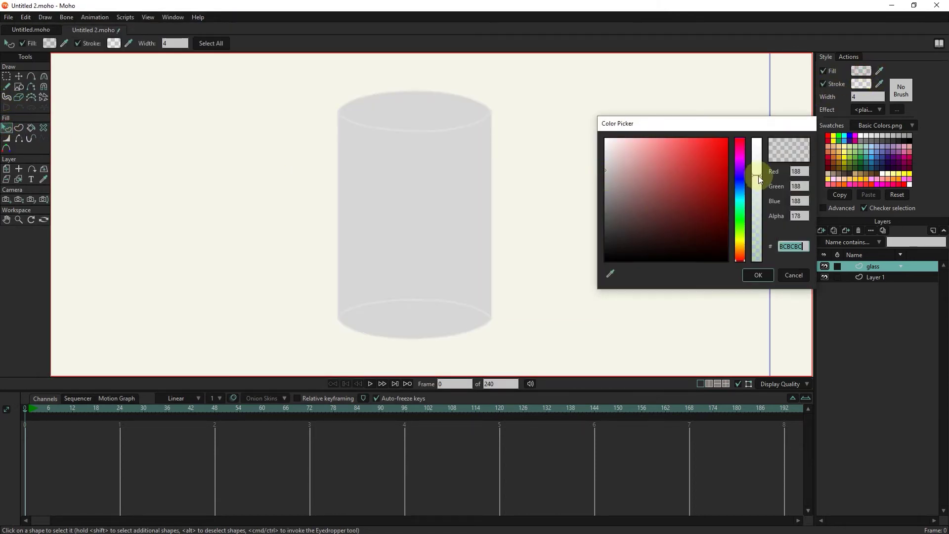
pyautogui.click(758, 275)
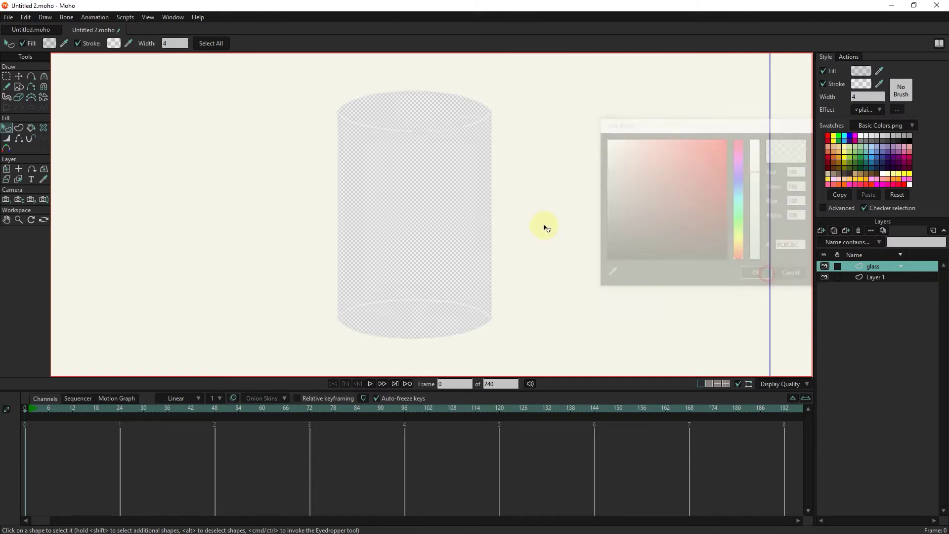
pyautogui.click(509, 219)
# Add a vector layer named water and draw a filled rectangle across the lower part of the glass, wider than it
pyautogui.click(821, 230)
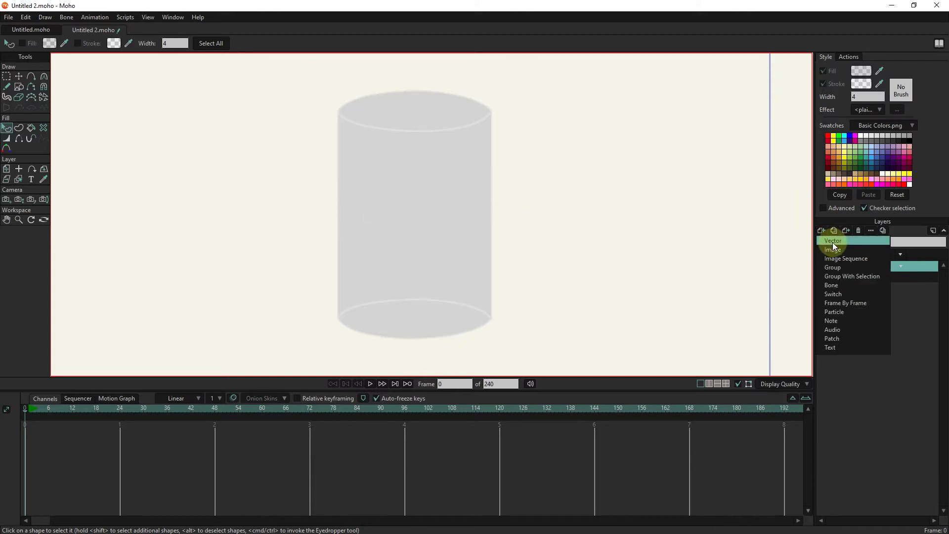
pyautogui.click(858, 272)
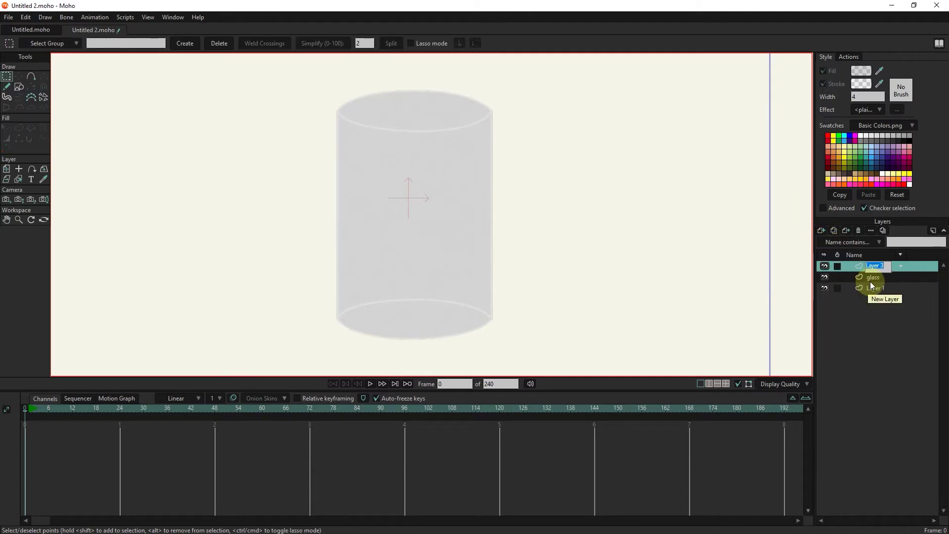
pyautogui.write('water')
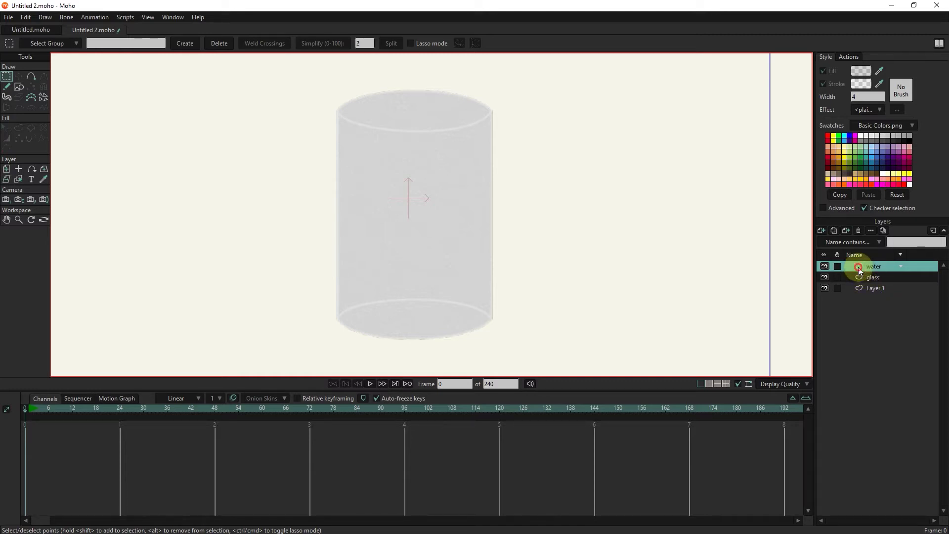
pyautogui.click(19, 87)
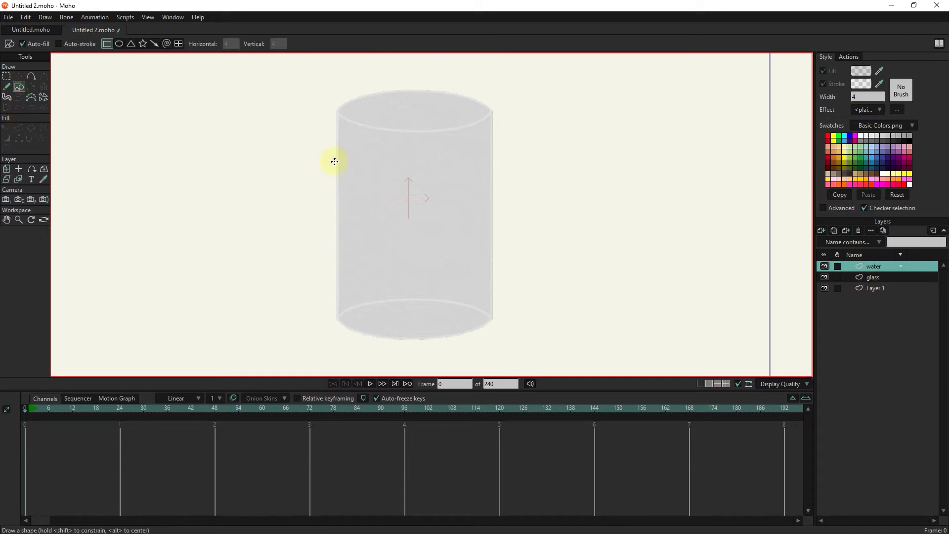
pyautogui.moveTo(580, 167); pyautogui.dragTo(263, 342)
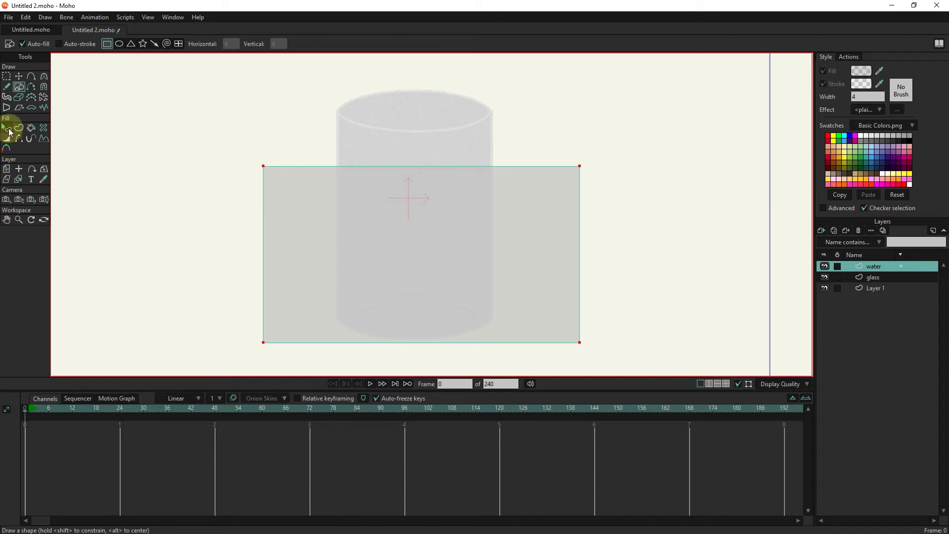
# Recolour the water rectangle's fill to blue 0096FF with a slightly higher alpha, then deselect it
pyautogui.click(7, 127)
pyautogui.click(295, 214)
pyautogui.click(859, 71)
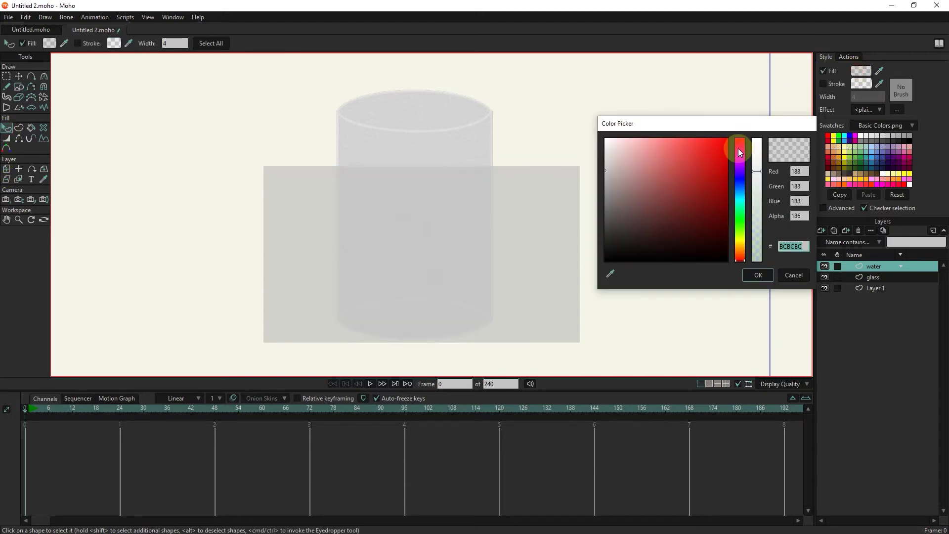
pyautogui.click(741, 190)
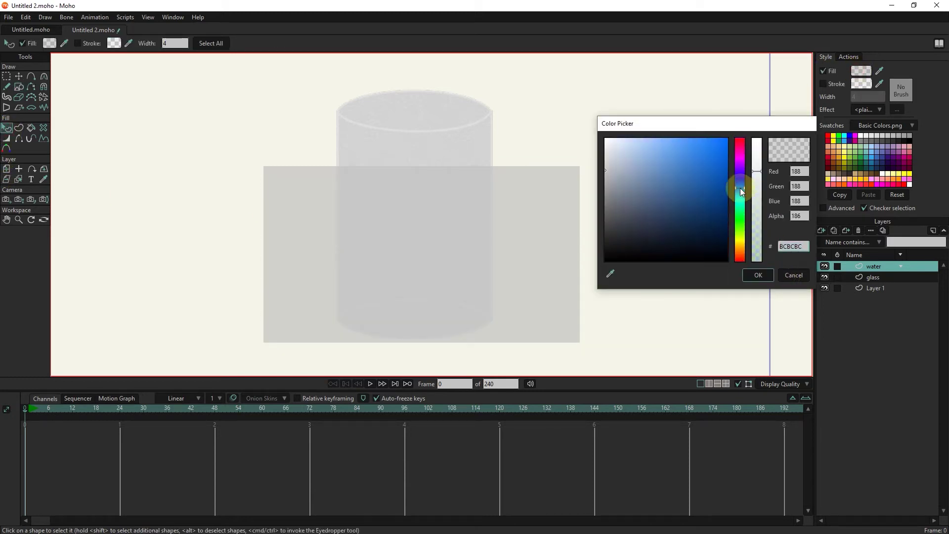
pyautogui.click(727, 139)
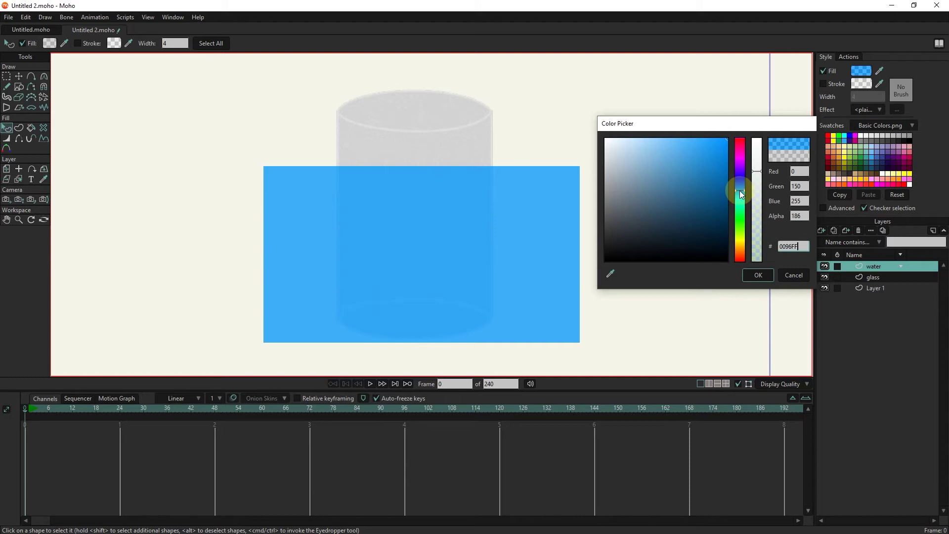
pyautogui.click(757, 163)
pyautogui.click(758, 275)
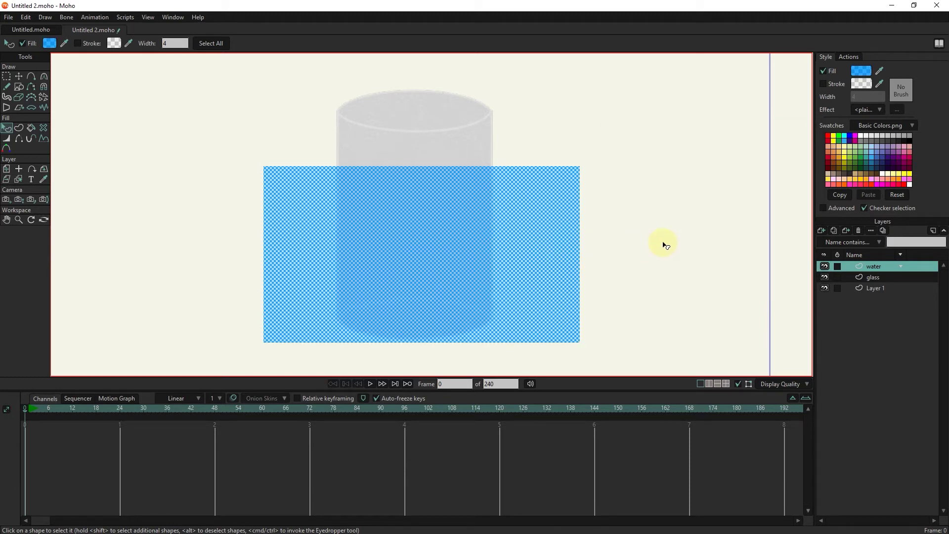
pyautogui.click(509, 270)
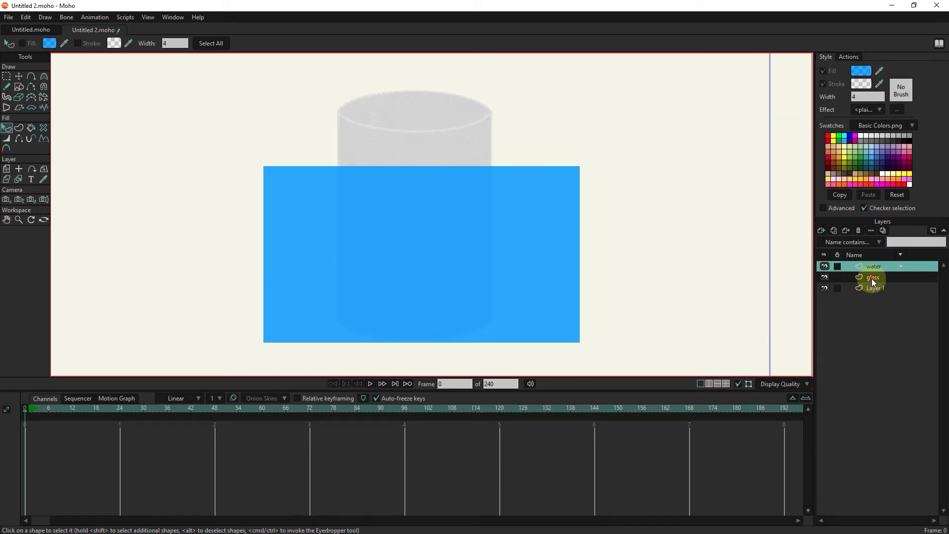
# Group the water and glass layers into a group layer named G
pyautogui.keyDown('ctrl'); pyautogui.click(873, 280); pyautogui.keyUp('ctrl')
pyautogui.click(822, 230)
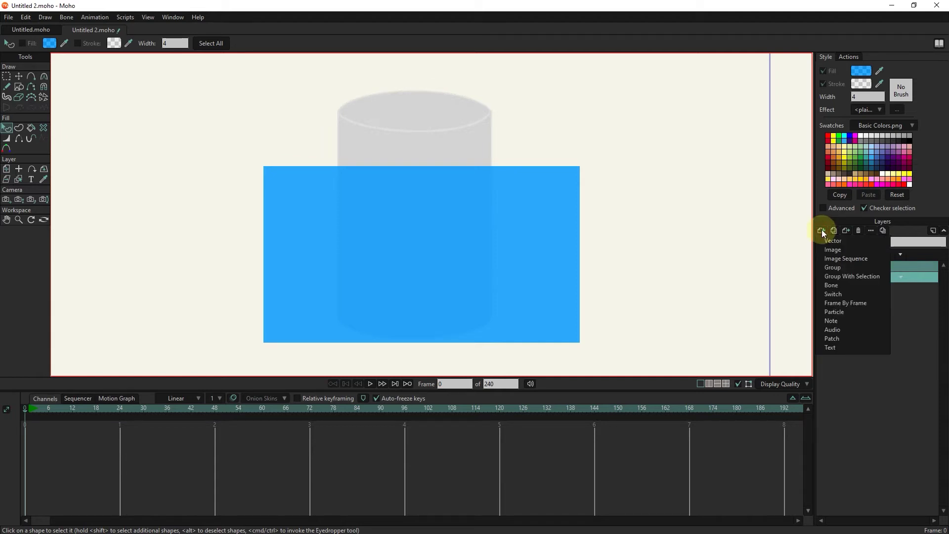
pyautogui.click(847, 275)
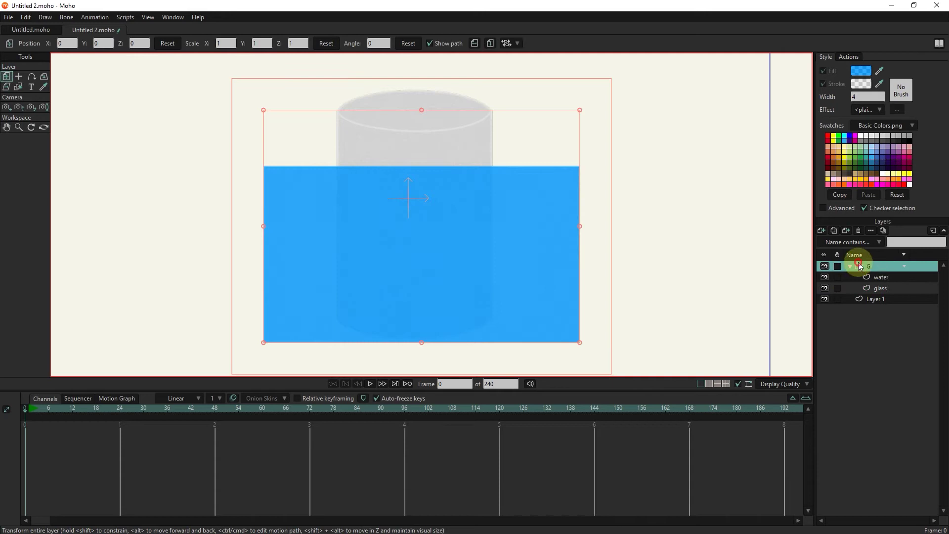
# Split the edges of the water rectangle five times with a split value of 2
pyautogui.click(880, 280)
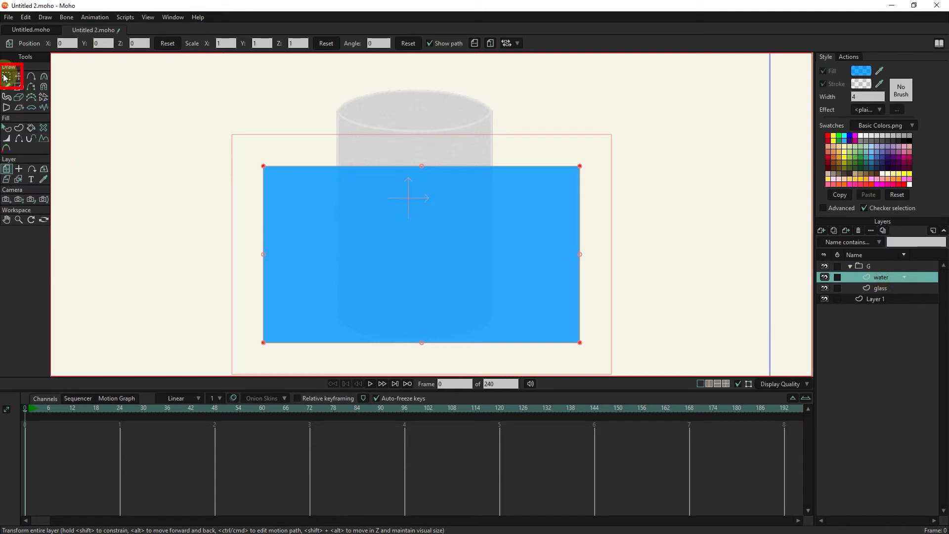
pyautogui.click(13, 75)
pyautogui.click(389, 43)
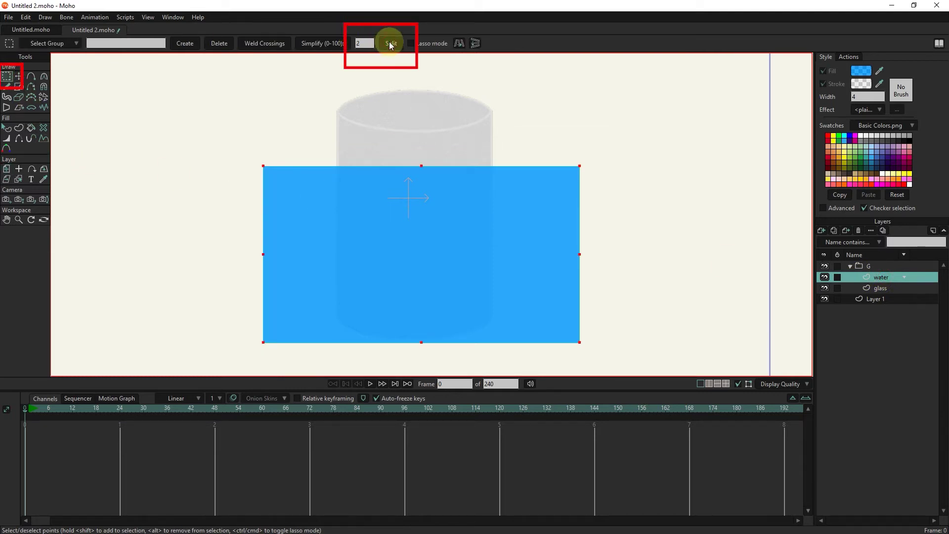
pyautogui.click(389, 43)
pyautogui.click(389, 43)
pyautogui.click(391, 44)
pyautogui.click(390, 43)
# Set the group mask of layer G to Hide all and apply it
pyautogui.click(874, 271)
pyautogui.doubleClick(873, 271)
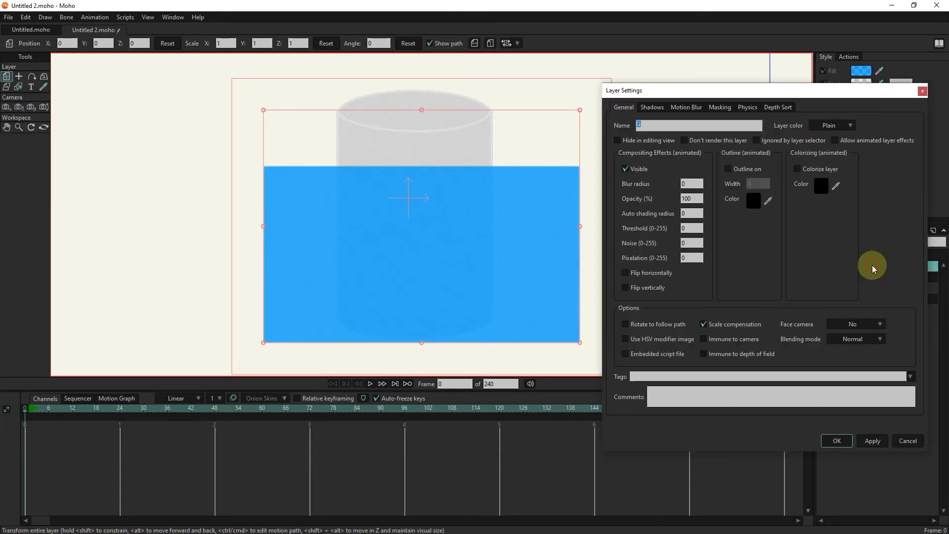
pyautogui.click(720, 108)
pyautogui.click(699, 169)
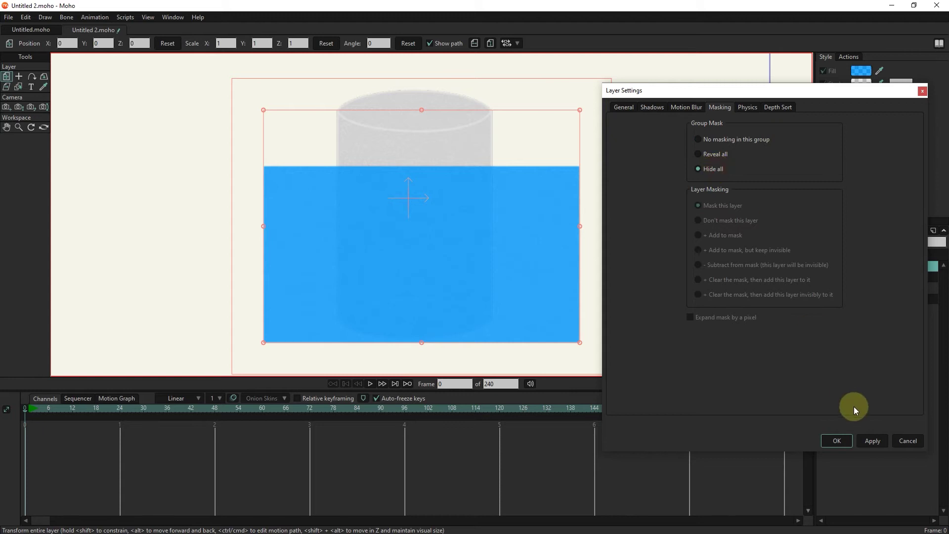
pyautogui.click(872, 443)
pyautogui.click(837, 441)
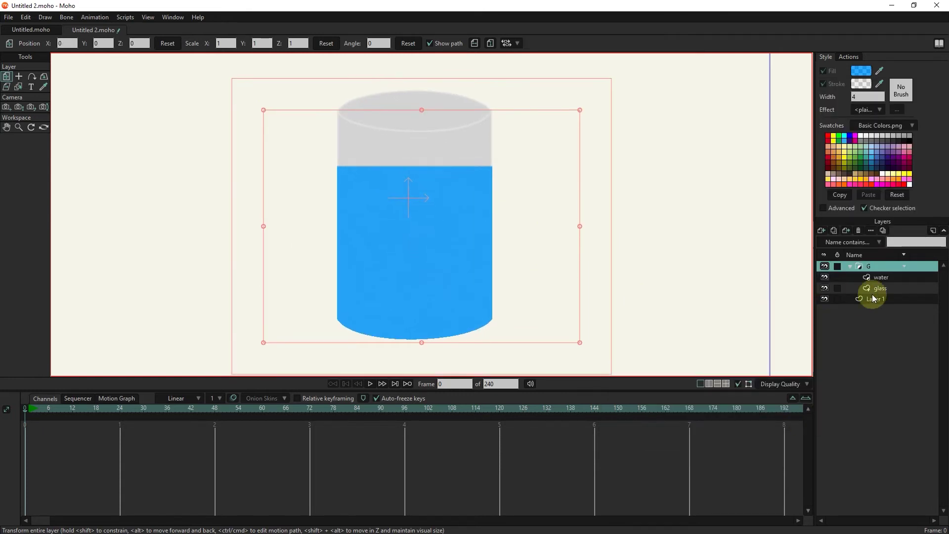
# Move the water layer slightly down to X -0.0073, Y -0.0461 and scale it to 0.9533
pyautogui.click(880, 277)
pyautogui.moveTo(417, 238); pyautogui.dragTo(419, 249)
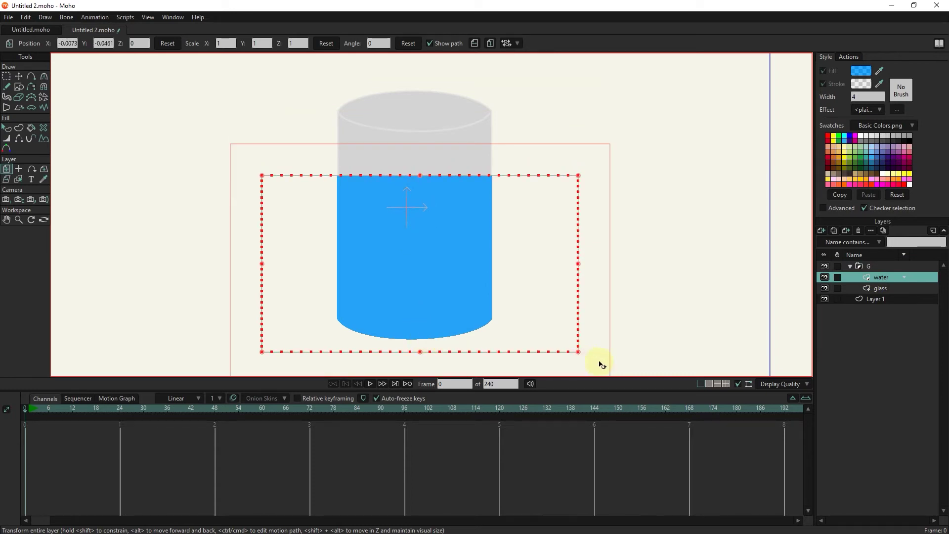
pyautogui.moveTo(580, 354); pyautogui.dragTo(569, 351)
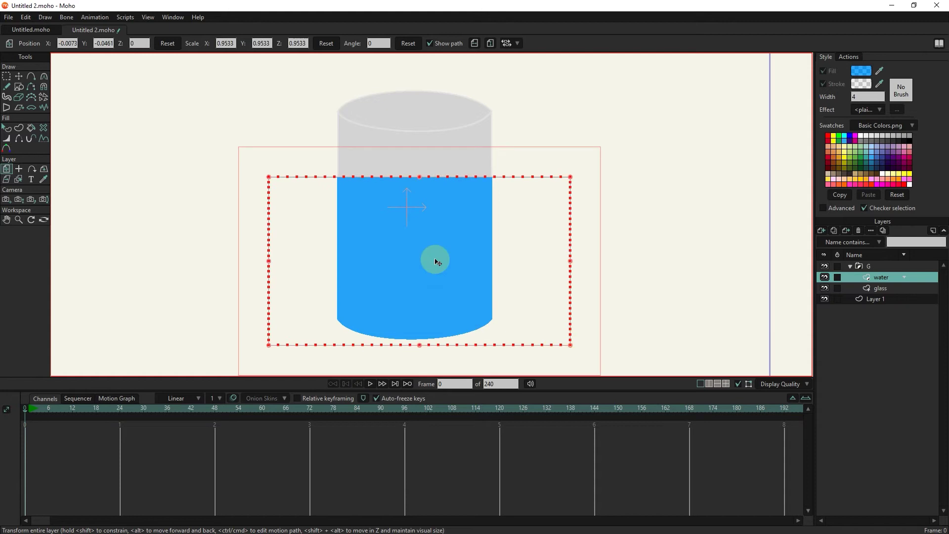
# Add a bone layer named BONE inside group G and nest the water layer in it
pyautogui.click(821, 231)
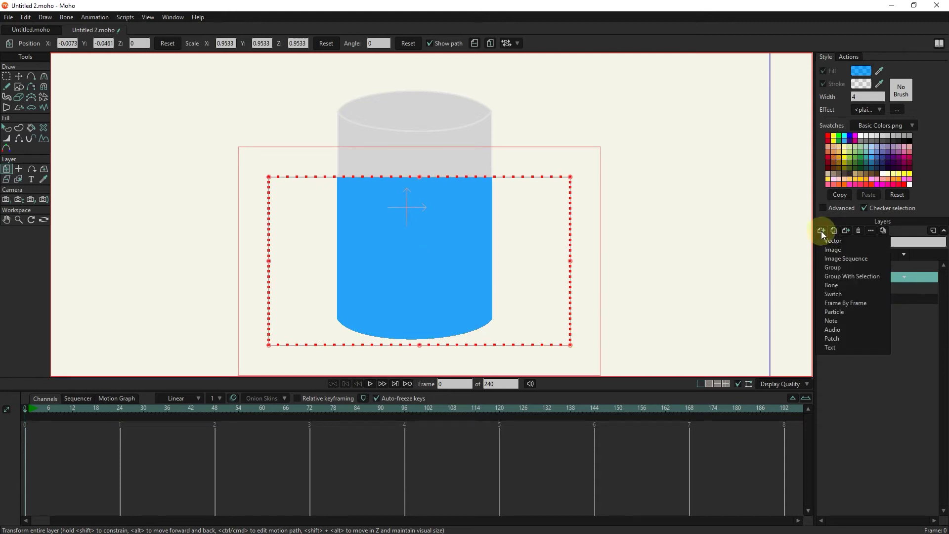
pyautogui.click(833, 287)
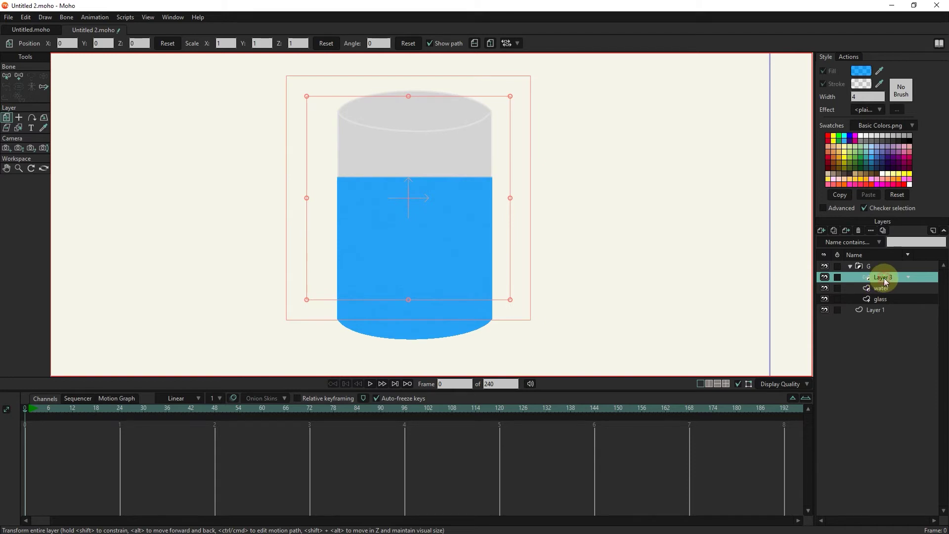
pyautogui.doubleClick(885, 278)
pyautogui.write('BONE')
pyautogui.click(867, 278)
pyautogui.moveTo(874, 285)
pyautogui.mouseDown()
pyautogui.moveTo(885, 287)
pyautogui.moveTo(865, 281)
pyautogui.mouseUp()
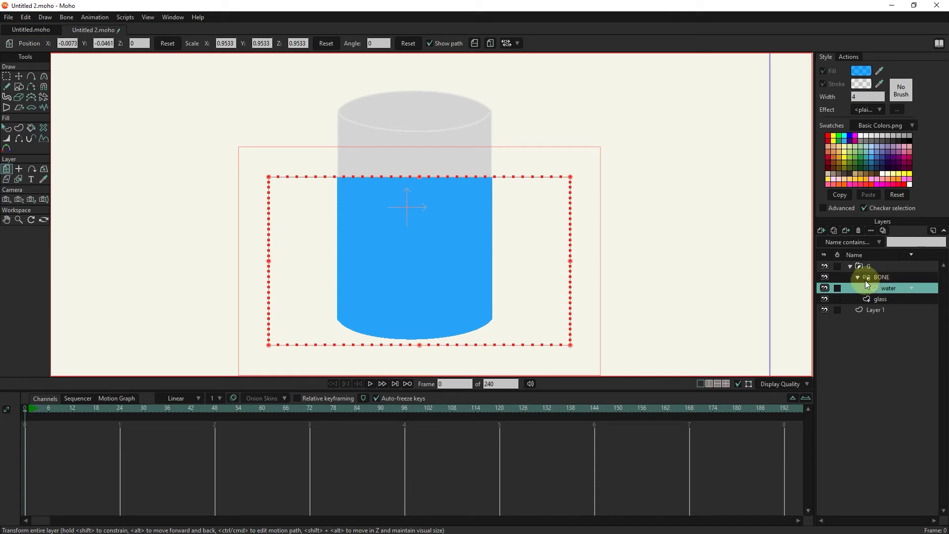
# On the BONE layer, add a root bone below the glass and a vertical chain of three bones up the water's left side
pyautogui.click(861, 278)
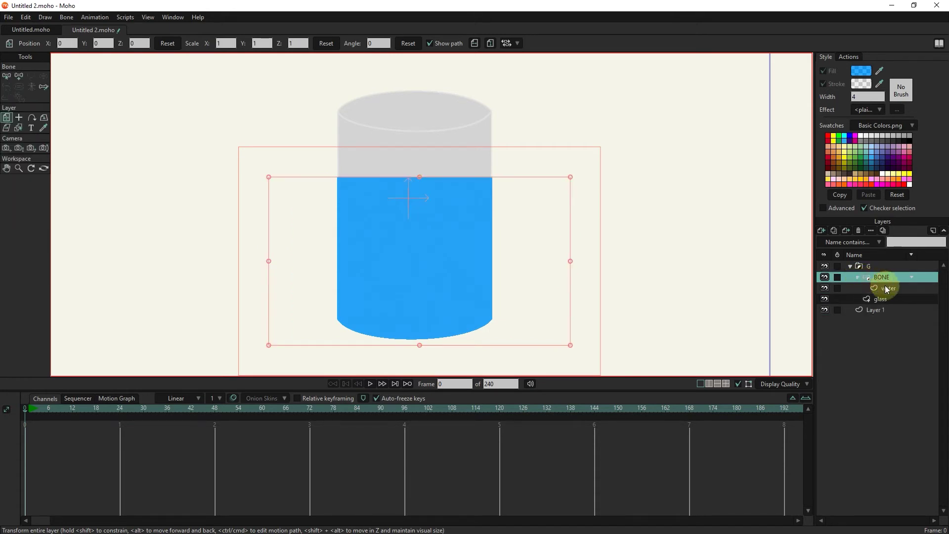
pyautogui.click(869, 277)
pyautogui.click(18, 76)
pyautogui.moveTo(412, 340); pyautogui.dragTo(422, 306)
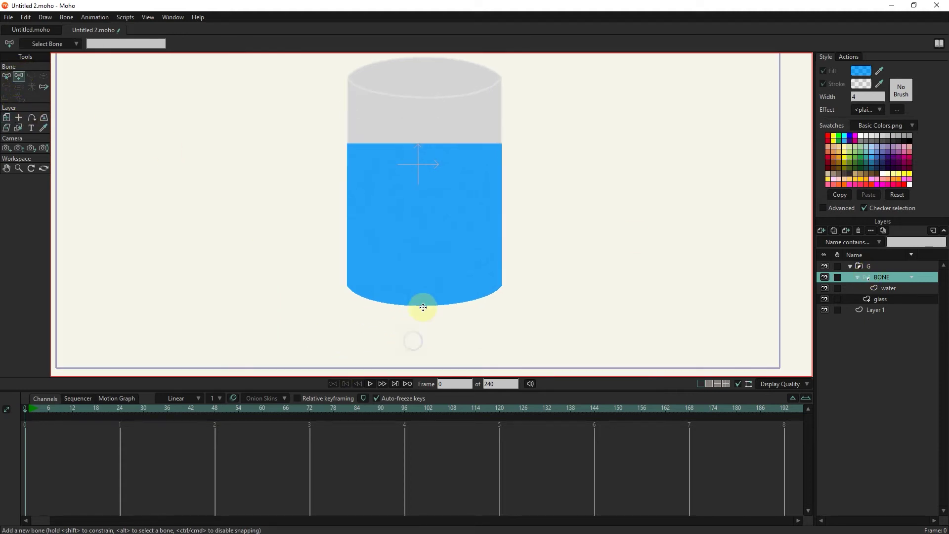
pyautogui.click(419, 335)
pyautogui.click(419, 335)
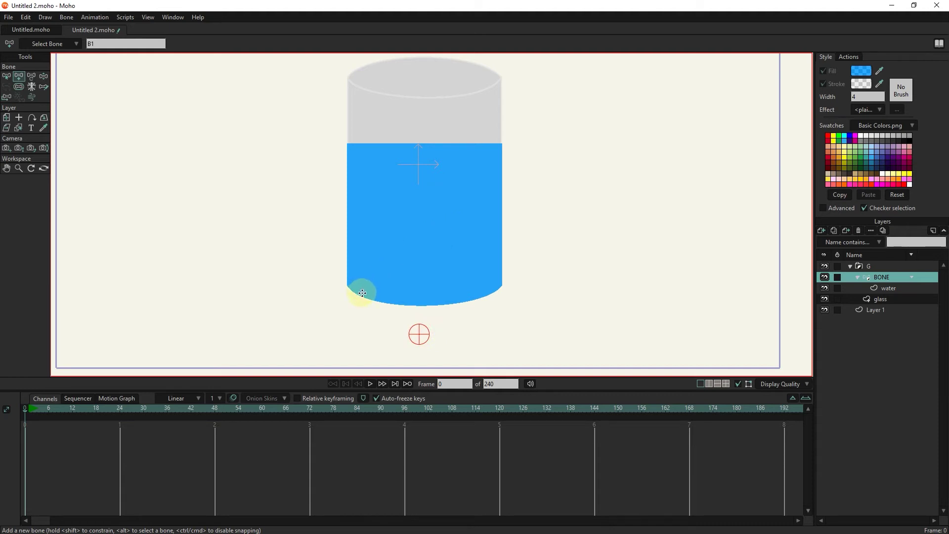
pyautogui.moveTo(362, 293); pyautogui.dragTo(362, 181)
pyautogui.moveTo(362, 181); pyautogui.dragTo(366, 145)
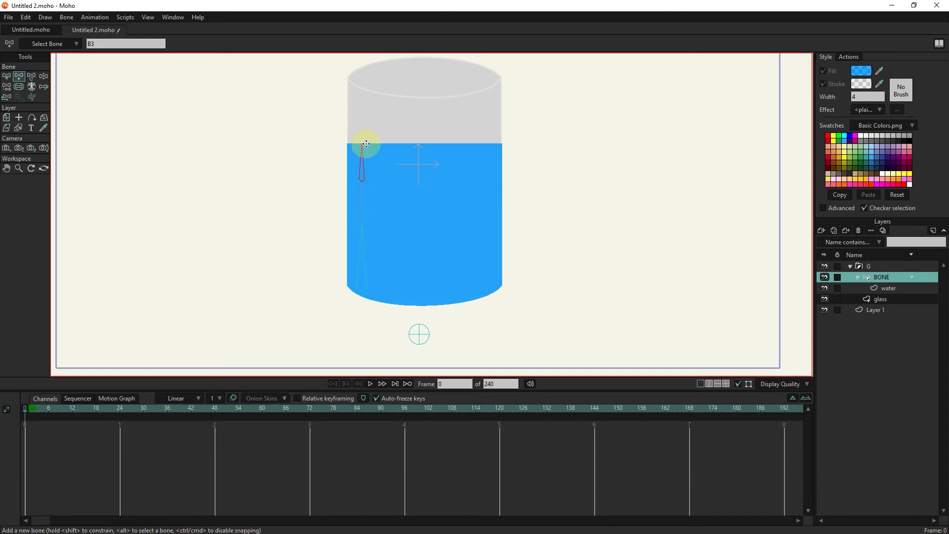
# Duplicate the three-bone chain and place the copy to the right and slightly lower, at X -0.1704, Y -0.7446
pyautogui.click(7, 76)
pyautogui.click(31, 76)
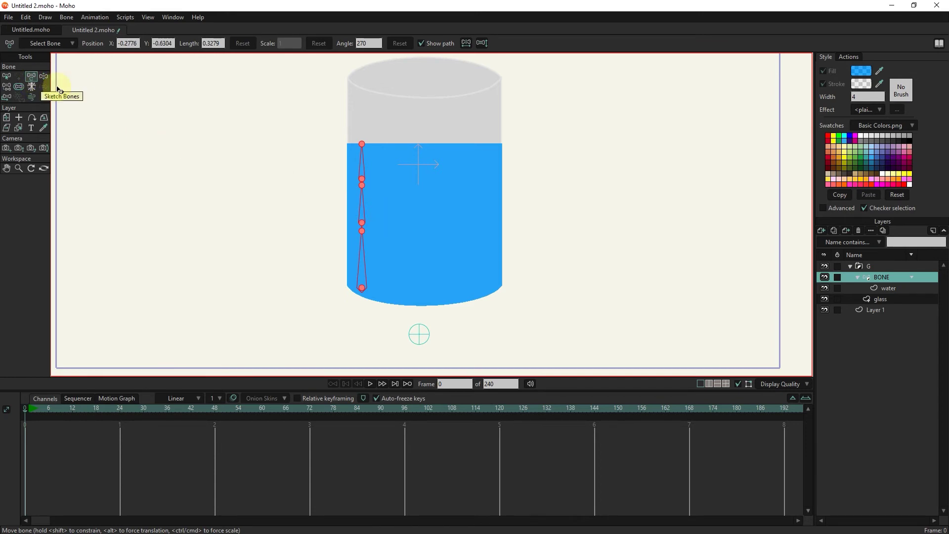
pyautogui.scroll(2, 361, 230)
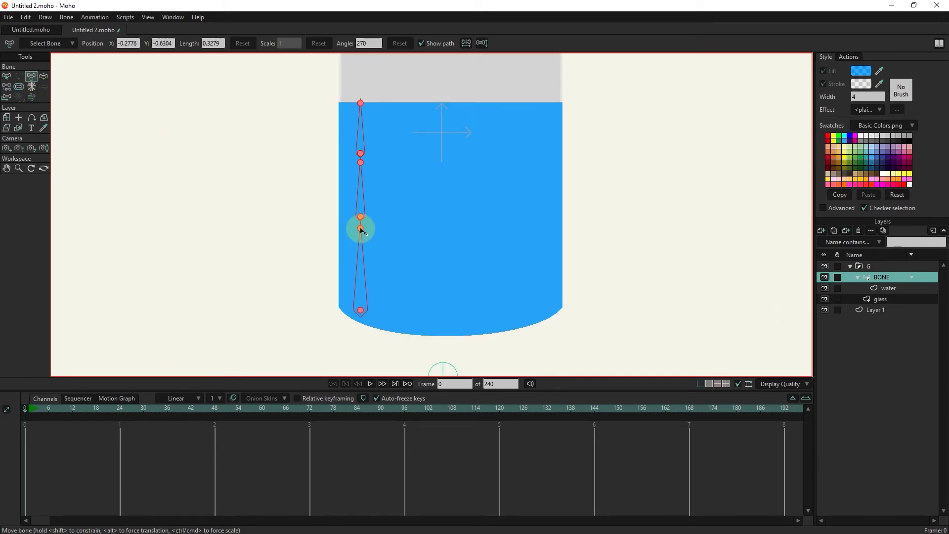
pyautogui.scroll(1, 361, 230)
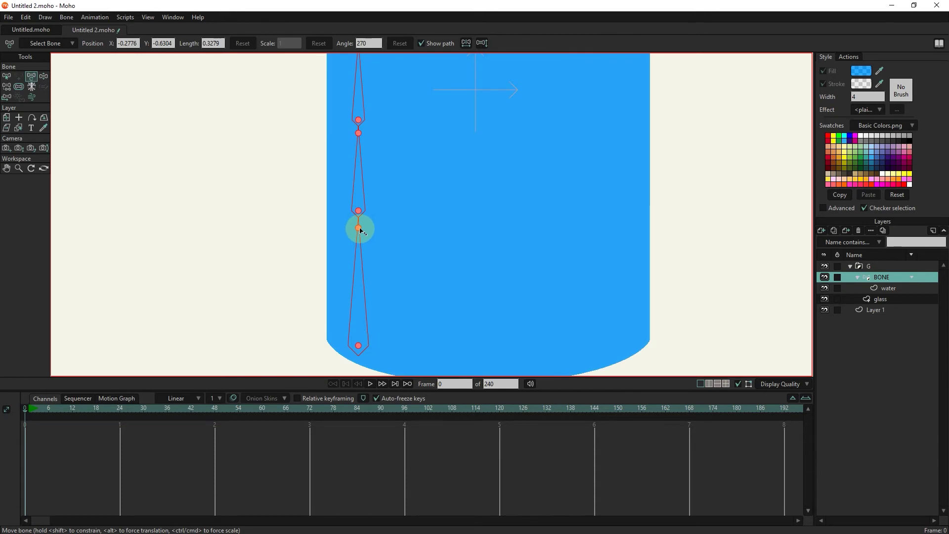
pyautogui.moveTo(359, 230); pyautogui.dragTo(404, 236)
pyautogui.scroll(-1, 424, 243)
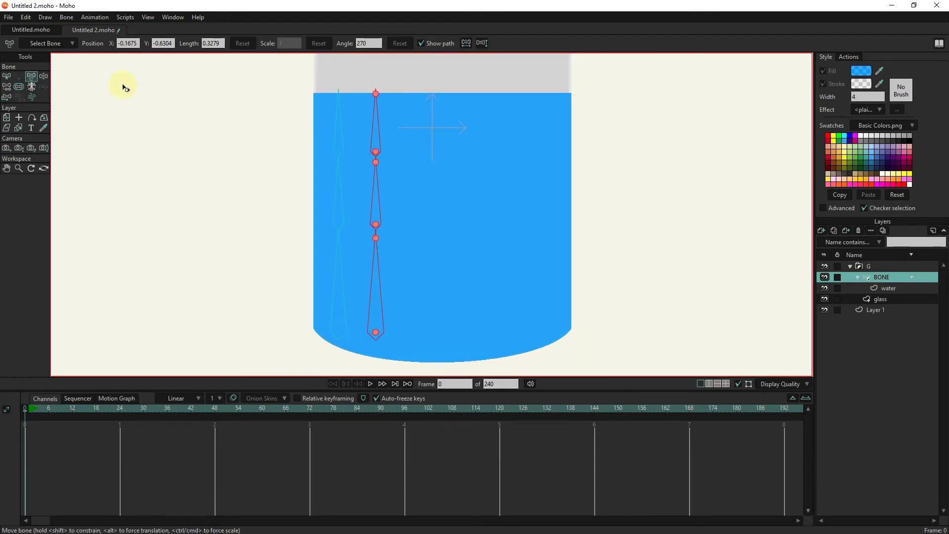
pyautogui.moveTo(376, 238); pyautogui.dragTo(376, 283)
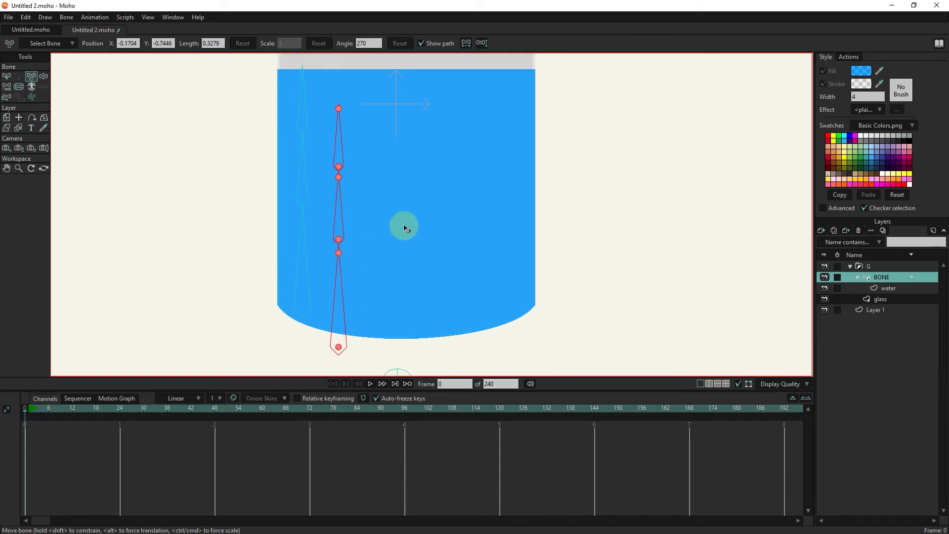
# Duplicate the pair of three-bone chains twice, placing the copies across the middle and right side of the water
pyautogui.click(6, 76)
pyautogui.moveTo(400, 100); pyautogui.dragTo(245, 306)
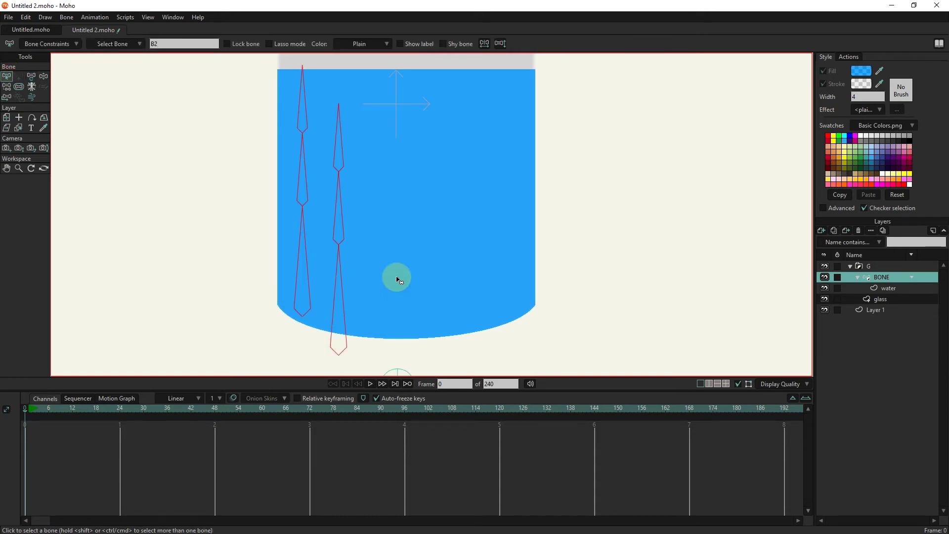
pyautogui.click(31, 76)
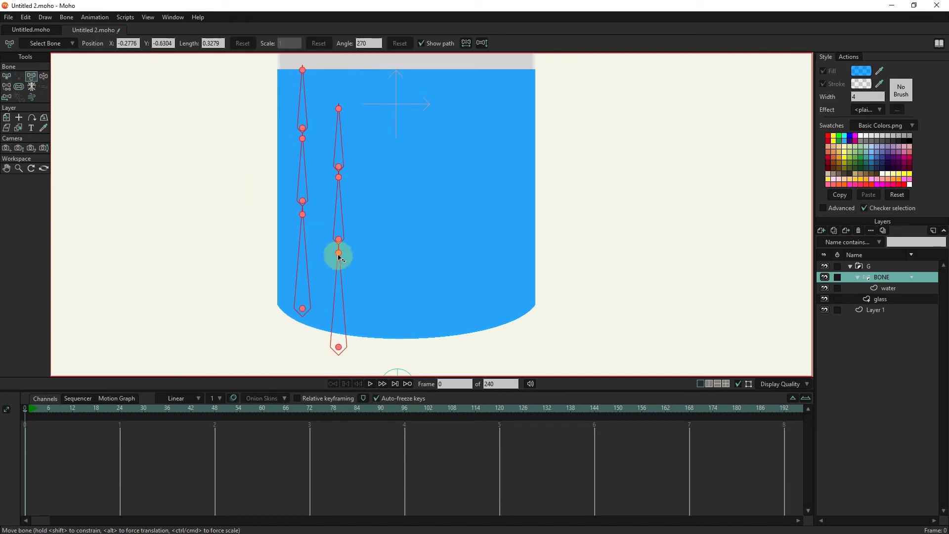
pyautogui.moveTo(338, 253); pyautogui.dragTo(516, 265)
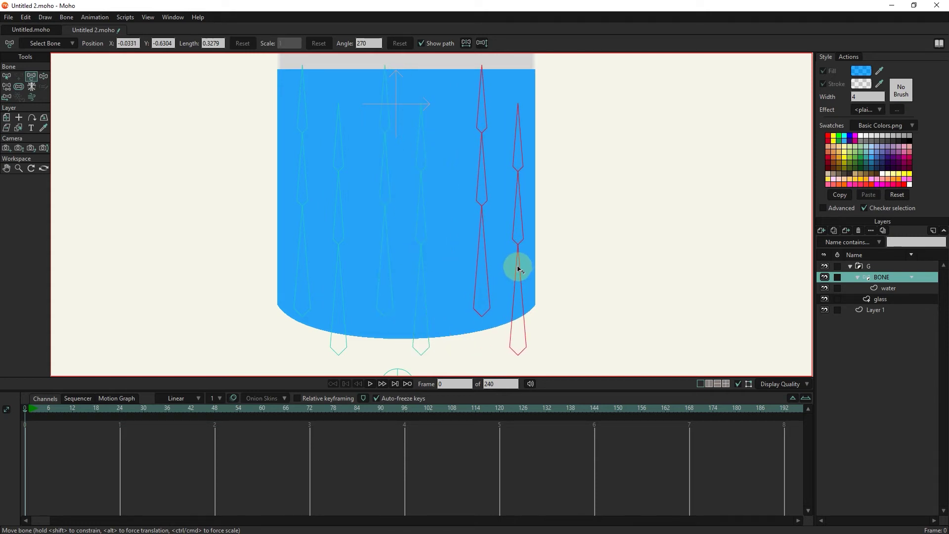
# Shift the lower bone chain of the middle pair slightly right to X 0.0976, Y -0.7446
pyautogui.click(9, 76)
pyautogui.moveTo(446, 117); pyautogui.dragTo(412, 337)
pyautogui.click(35, 77)
pyautogui.moveTo(421, 255); pyautogui.dragTo(428, 253)
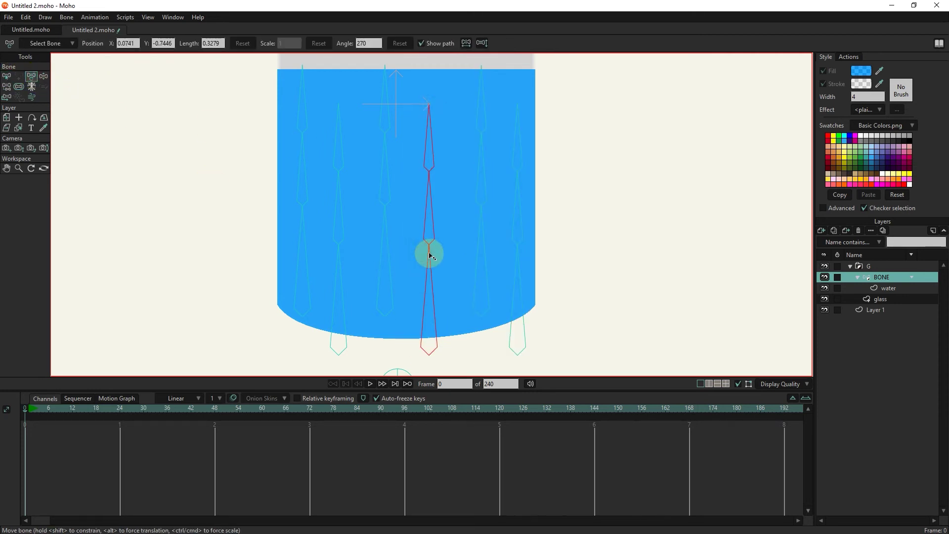
pyautogui.scroll(-3, 301, 255)
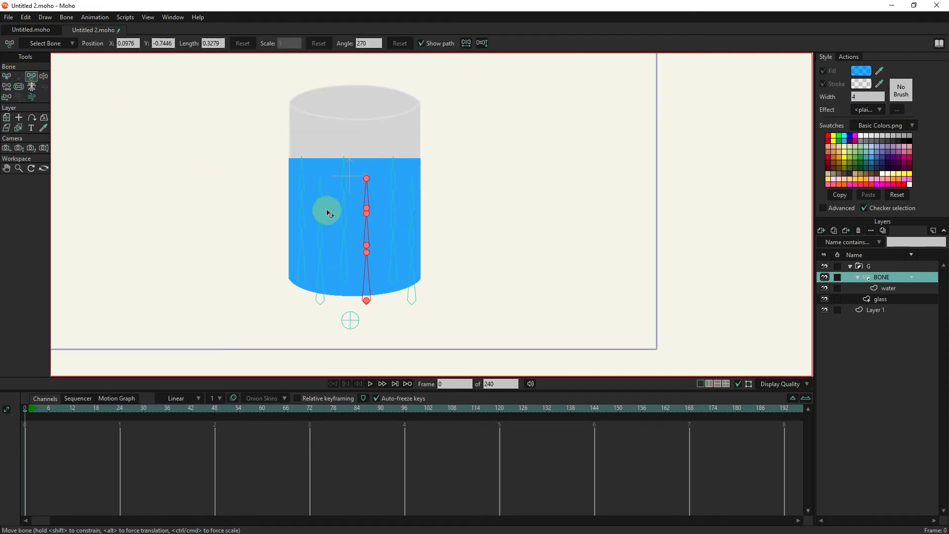
# Parent the bottom bones of all six chains to the root bone below the glass
pyautogui.click(7, 76)
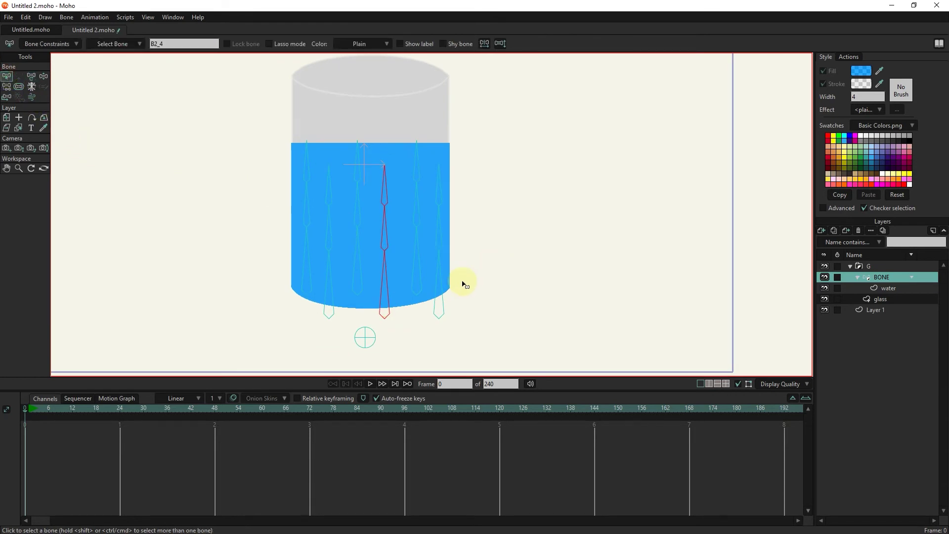
pyautogui.moveTo(473, 286); pyautogui.dragTo(228, 317)
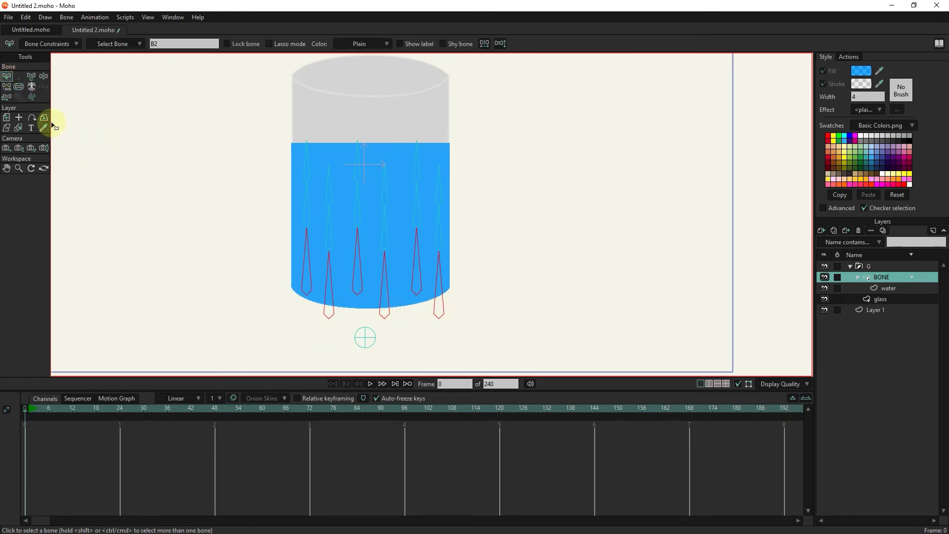
pyautogui.click(6, 87)
pyautogui.click(372, 347)
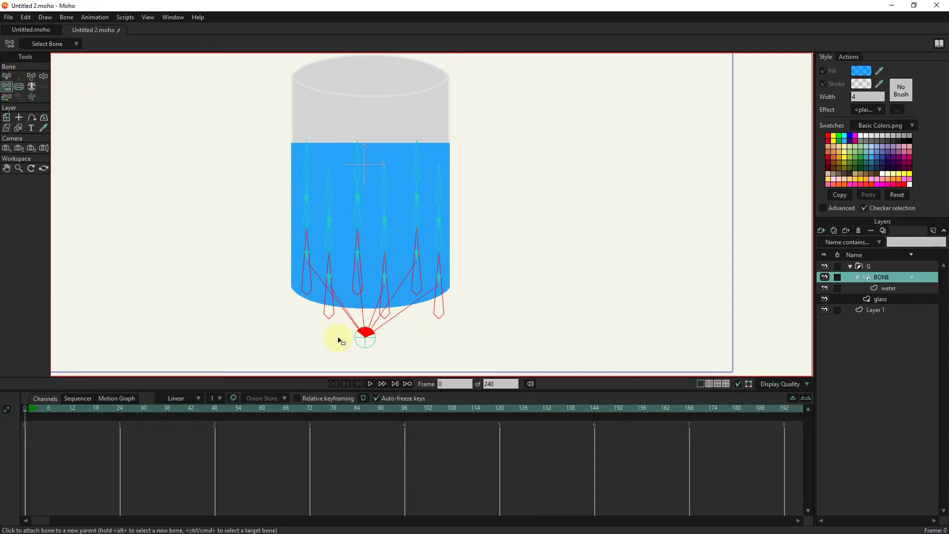
# Select all the bones and reduce their bone strength to 0.2093
pyautogui.scroll(1, 365, 337)
pyautogui.click(6, 76)
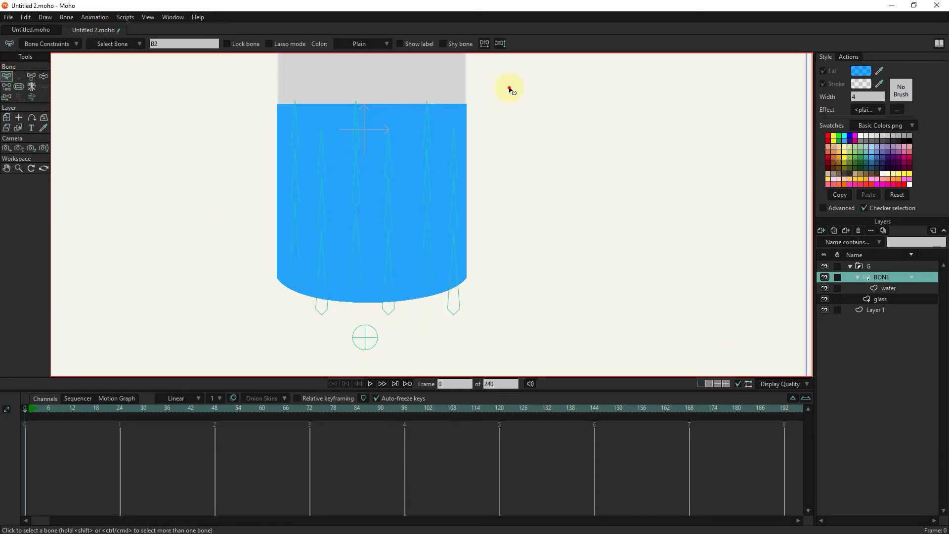
pyautogui.moveTo(509, 87); pyautogui.dragTo(221, 365)
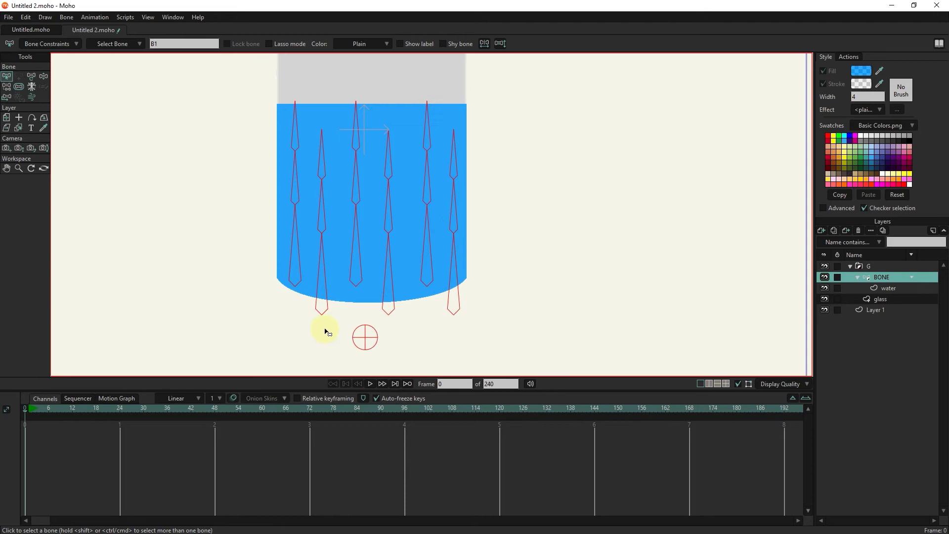
pyautogui.click(20, 87)
pyautogui.moveTo(380, 230); pyautogui.dragTo(328, 220)
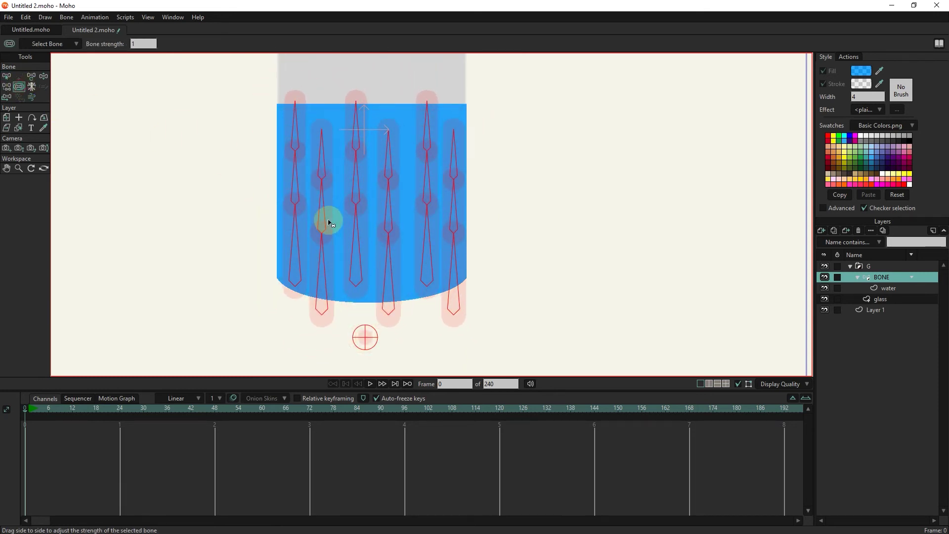
pyautogui.moveTo(328, 220); pyautogui.dragTo(321, 220)
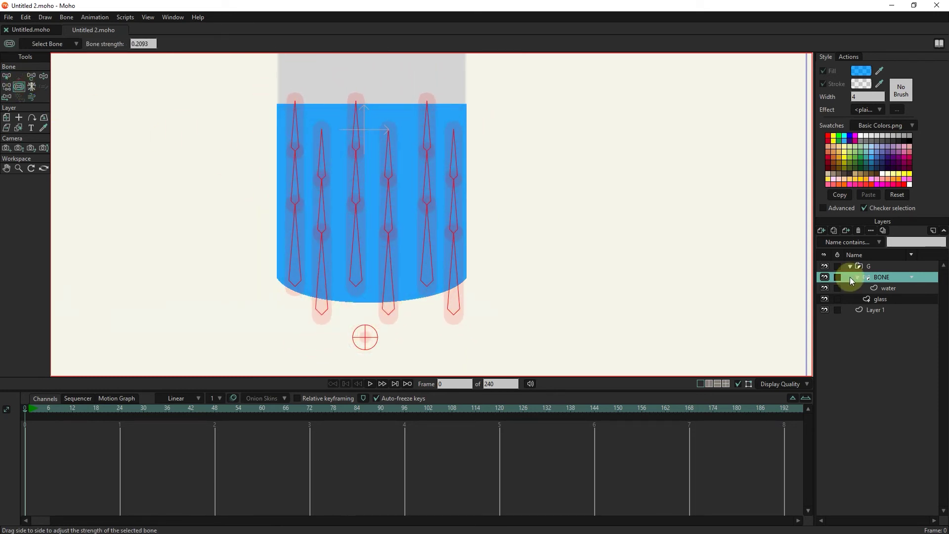
# Search the library for HAND and insert the hand object from hands 3b.moho into the document
pyautogui.click(939, 43)
pyautogui.click(251, 113)
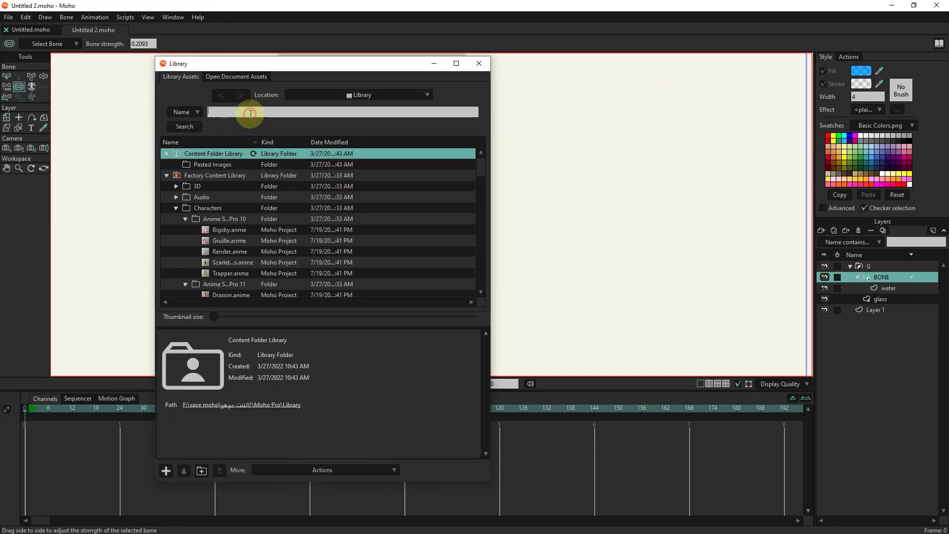
pyautogui.write('HA')
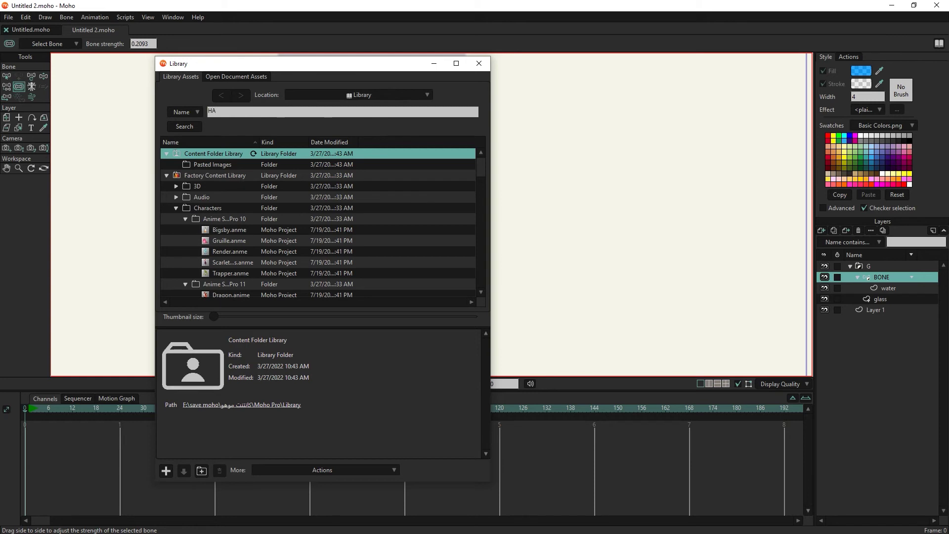
pyautogui.write('ND')
pyautogui.click(185, 127)
pyautogui.click(203, 284)
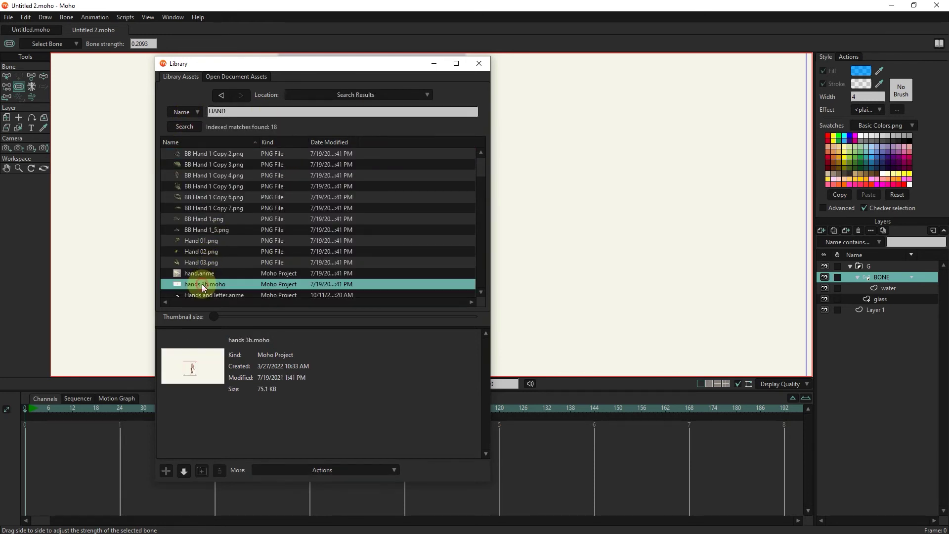
pyautogui.click(183, 472)
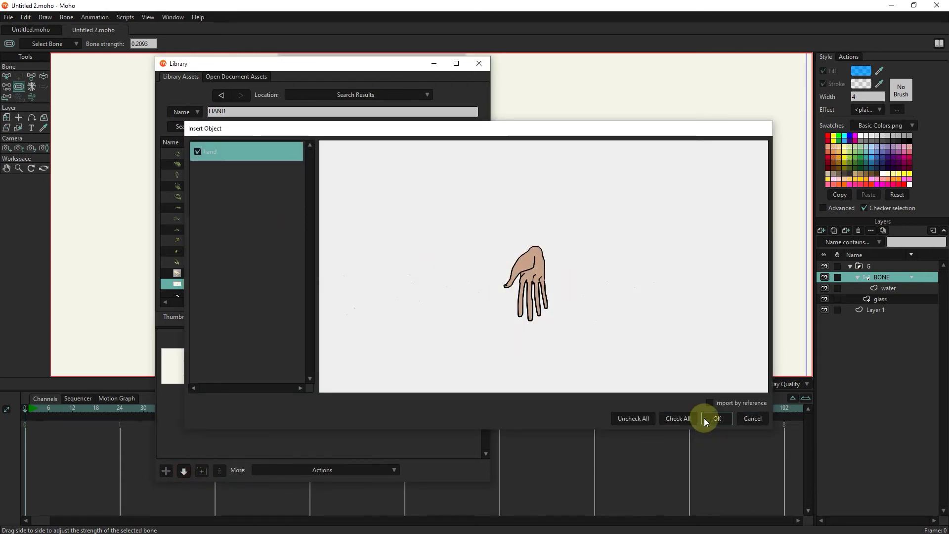
pyautogui.click(716, 419)
pyautogui.click(479, 63)
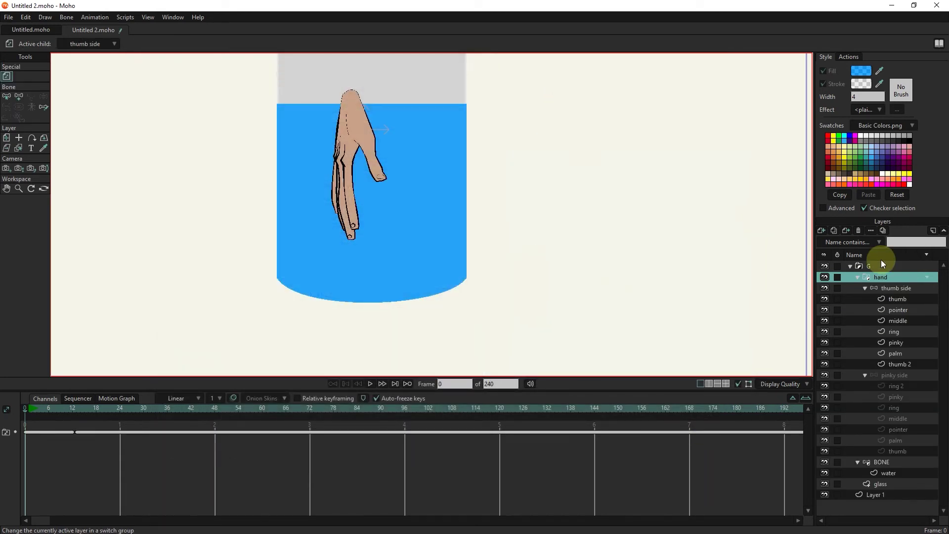
# Collapse the hand layer and clear all of its animation from the layer
pyautogui.click(858, 277)
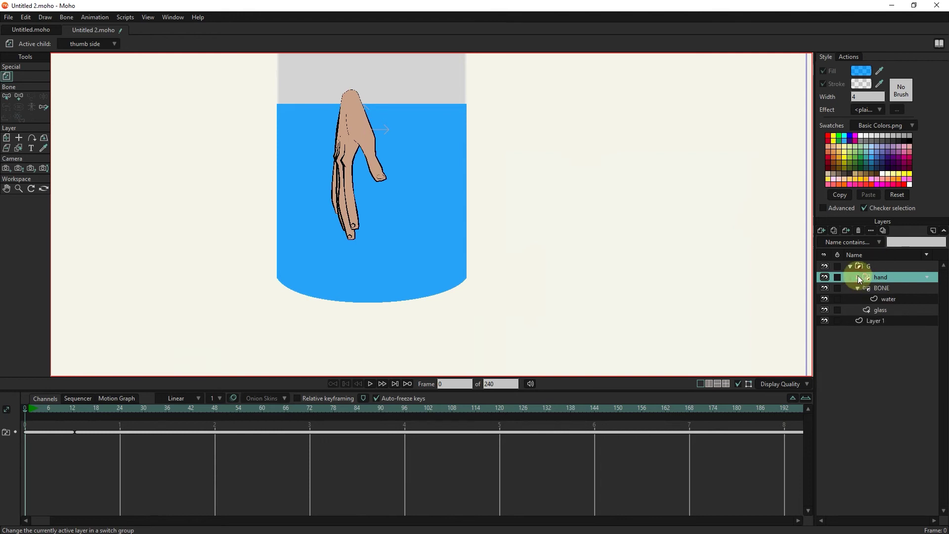
pyautogui.click(95, 17)
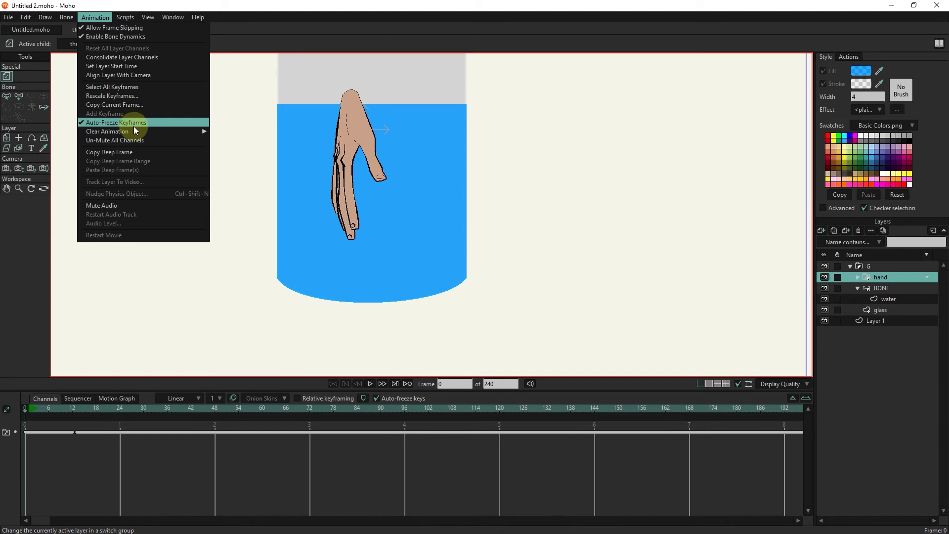
pyautogui.moveTo(197, 131)
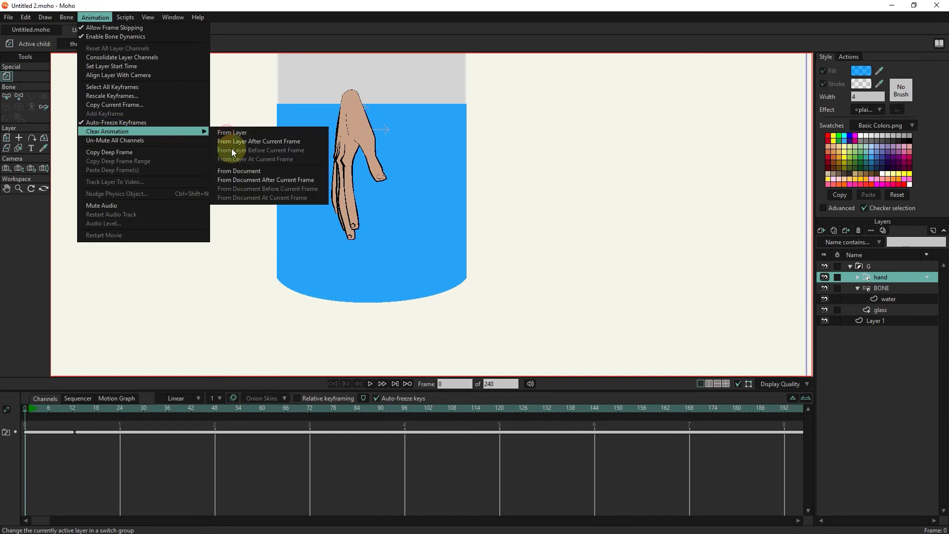
pyautogui.click(232, 133)
pyautogui.click(507, 220)
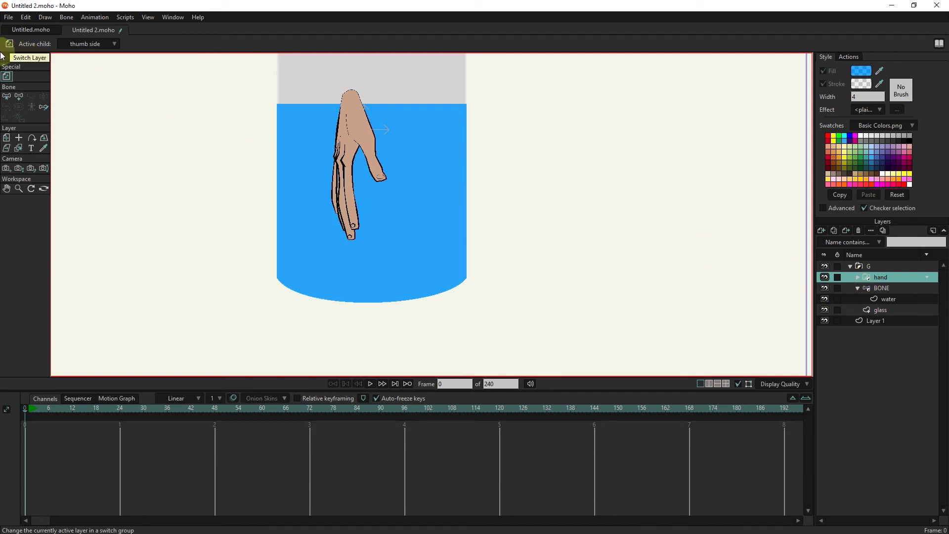
# Rotate the hand layer to an angle of about 91 degrees and scale it up to 2.2036
pyautogui.click(6, 137)
pyautogui.moveTo(413, 257); pyautogui.dragTo(410, 148)
pyautogui.scroll(-2, 410, 148)
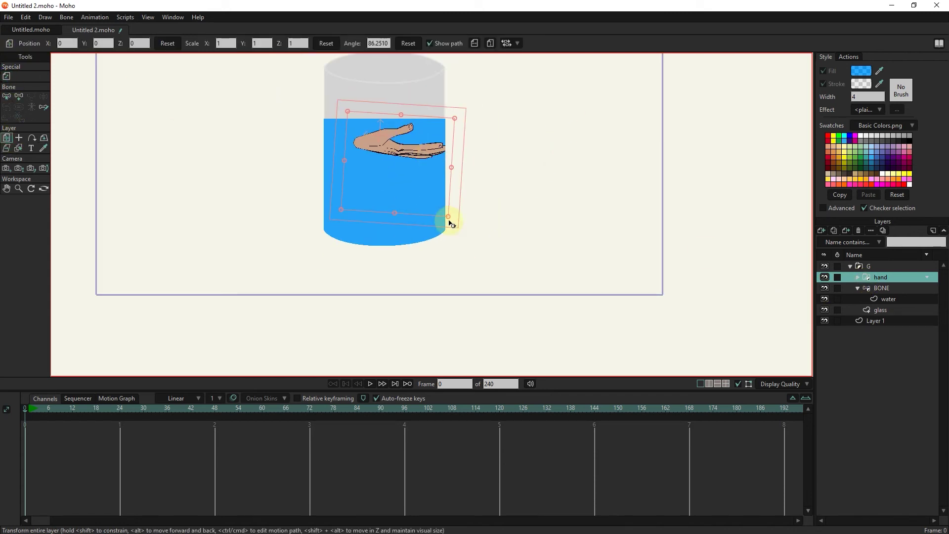
pyautogui.moveTo(445, 218); pyautogui.dragTo(551, 237)
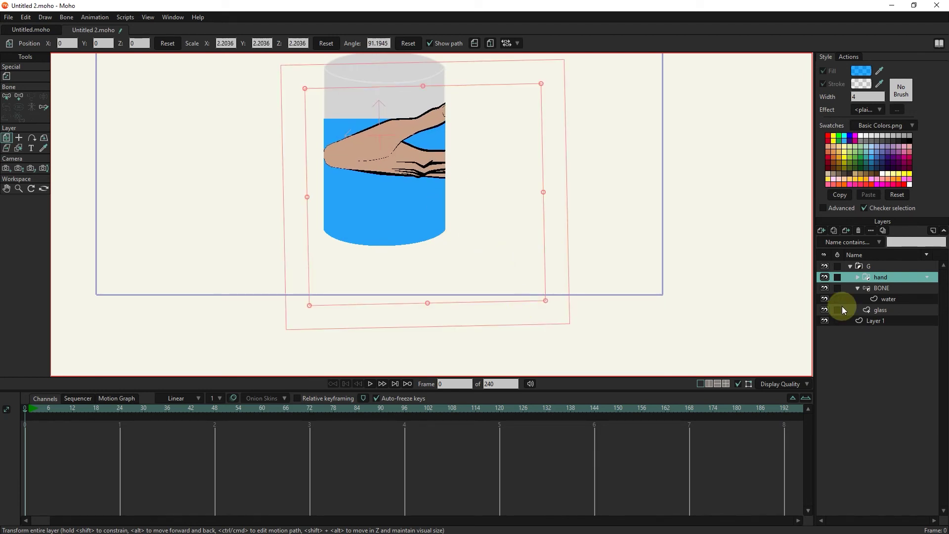
# Move the hand layer out of group G to the top of the layer stack and place it under the glass at X -0.4034, Y -0.5461
pyautogui.moveTo(884, 278); pyautogui.dragTo(828, 268)
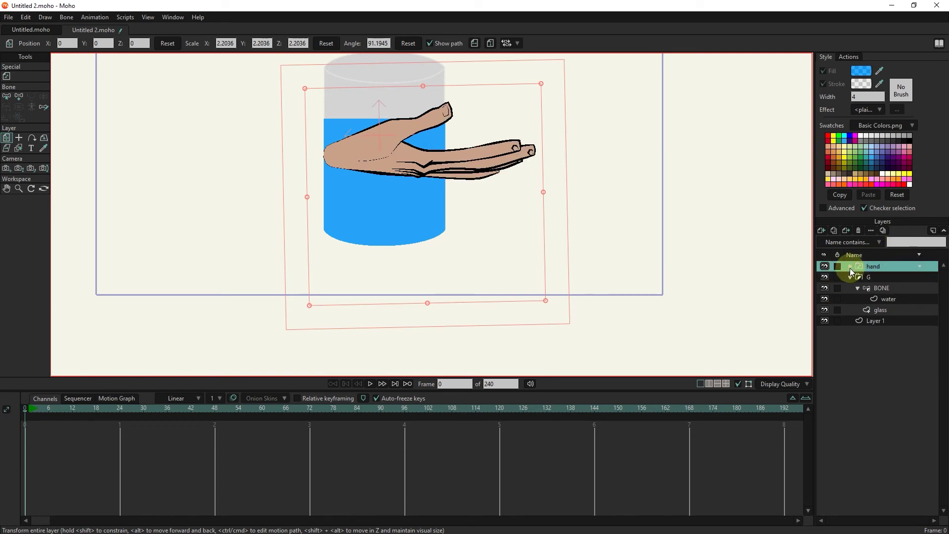
pyautogui.moveTo(475, 166); pyautogui.dragTo(392, 250)
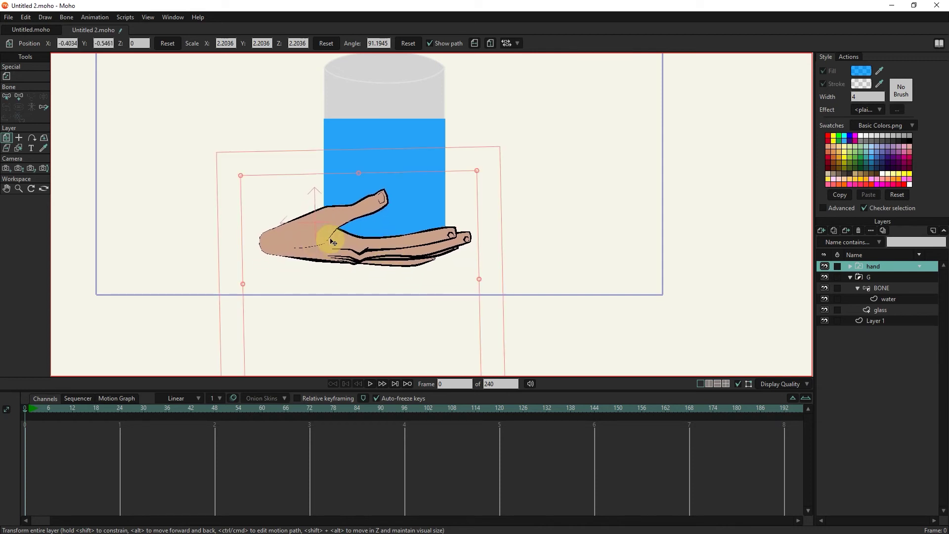
# Collapse group G and put it together with the hand layer into a new group
pyautogui.click(851, 277)
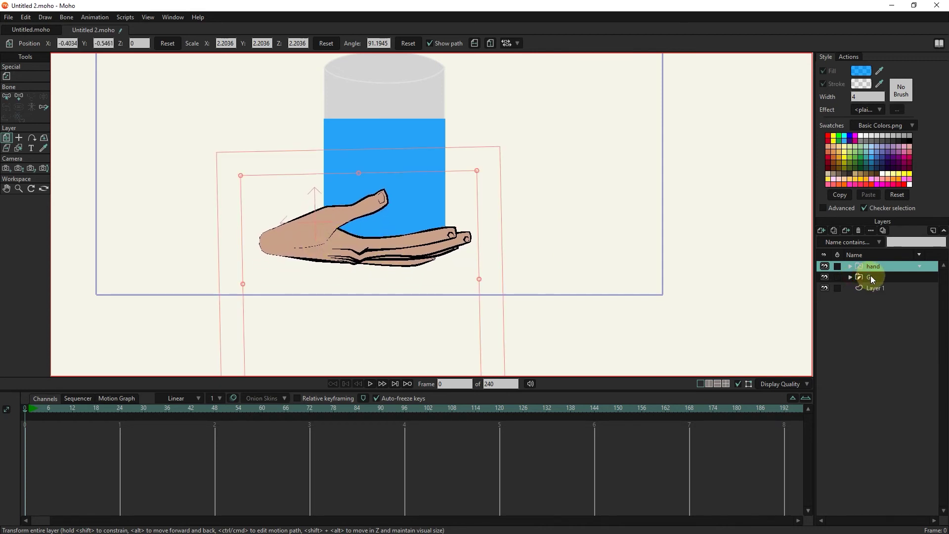
pyautogui.click(871, 278)
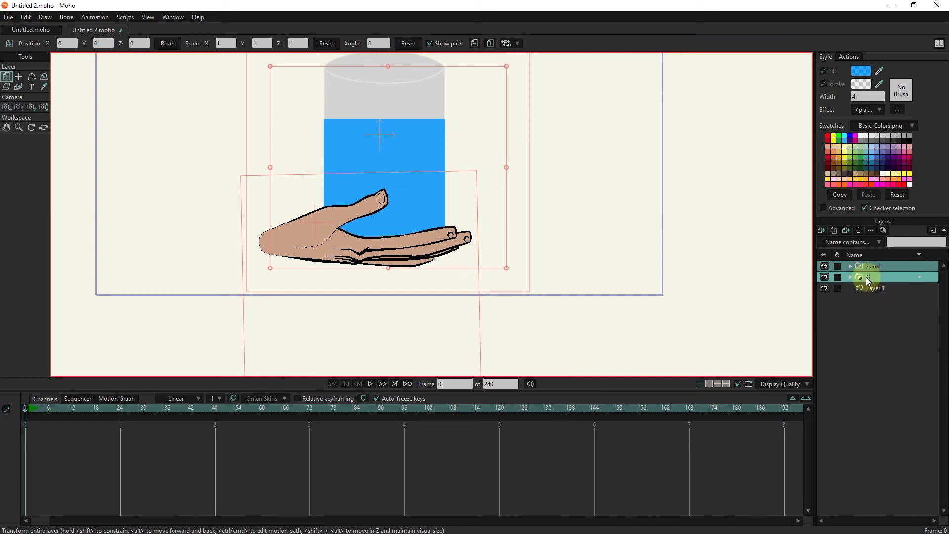
pyautogui.click(821, 231)
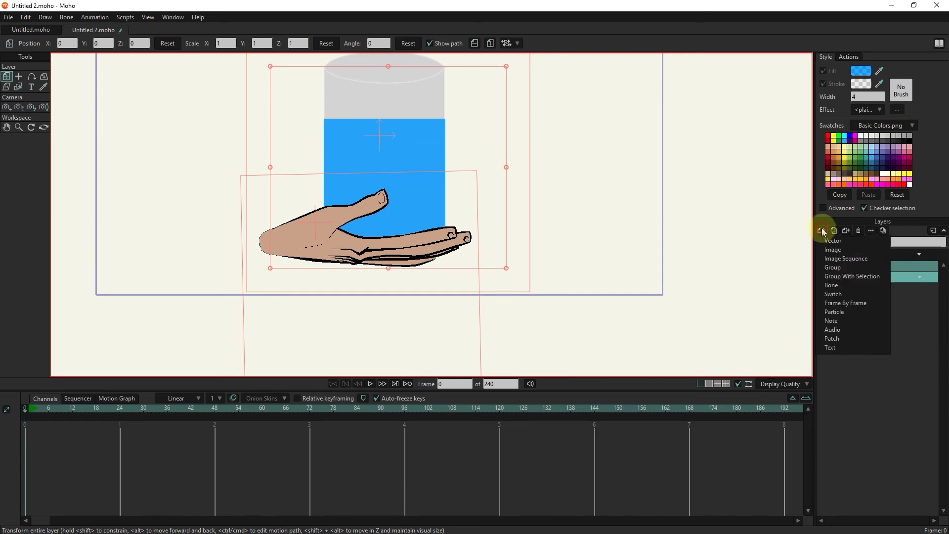
pyautogui.click(880, 276)
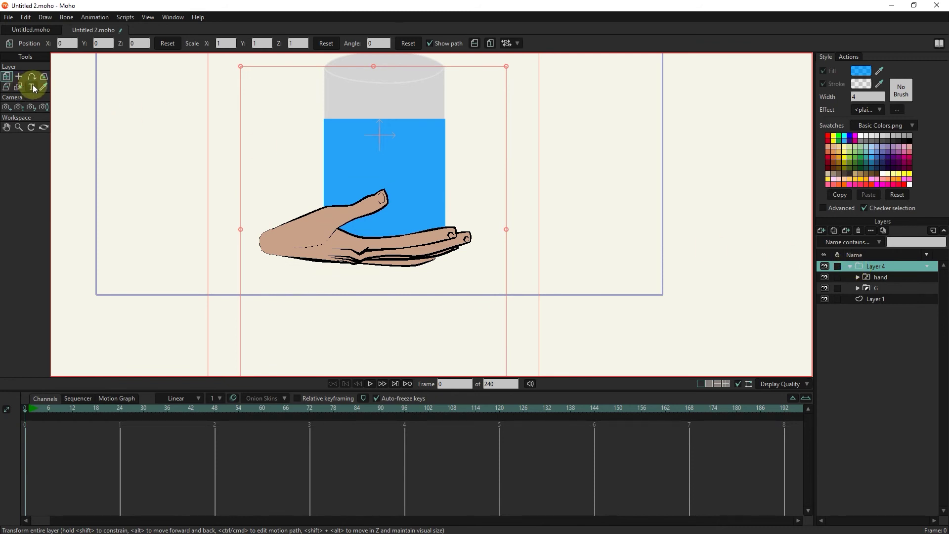
# Set the new group's origin at the wrist end of the hand, at X -0.7848, Y -0.7119
pyautogui.click(18, 76)
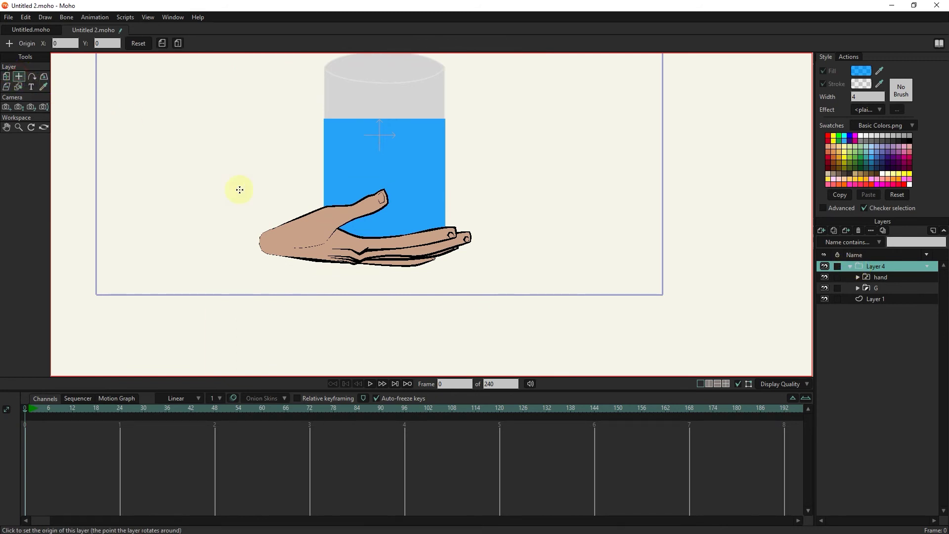
pyautogui.click(259, 247)
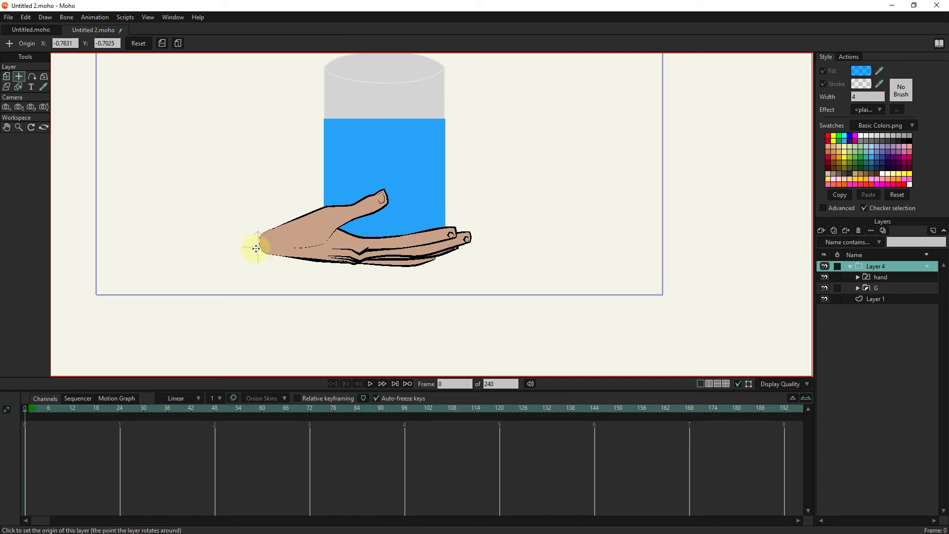
pyautogui.click(255, 248)
pyautogui.scroll(-2, 284, 231)
pyautogui.moveTo(293, 229); pyautogui.dragTo(305, 265)
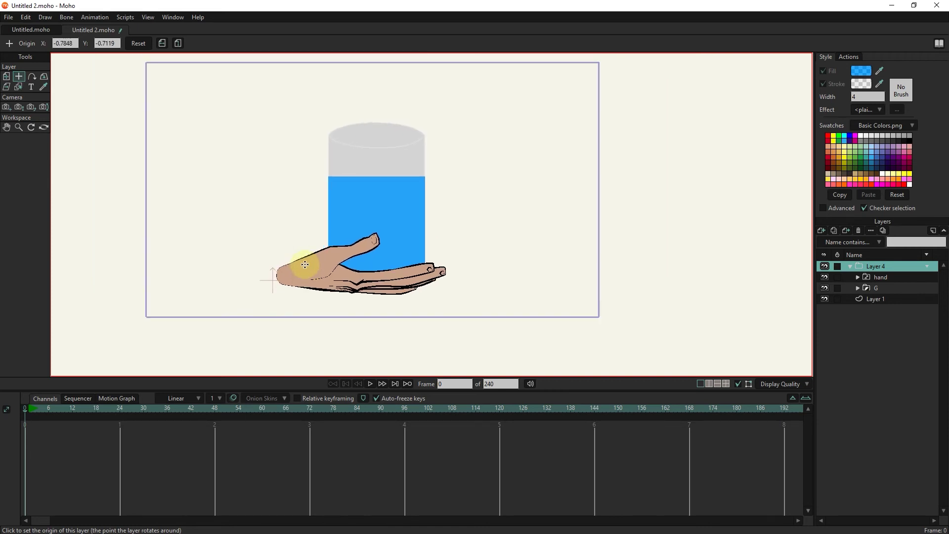
# Move the group holding the hand and glass to X -0.1784, Y 0.2444, and select group G inside it
pyautogui.click(6, 76)
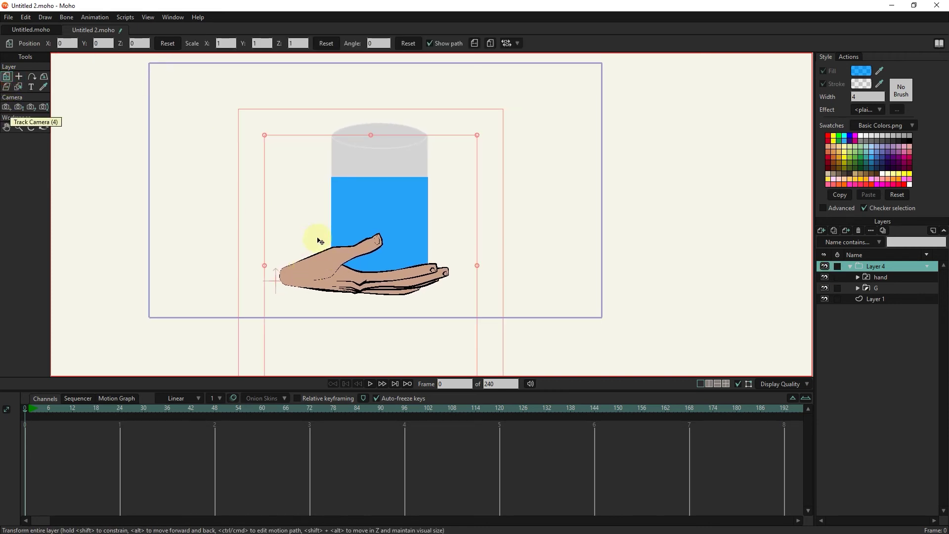
pyautogui.moveTo(321, 241); pyautogui.dragTo(324, 211)
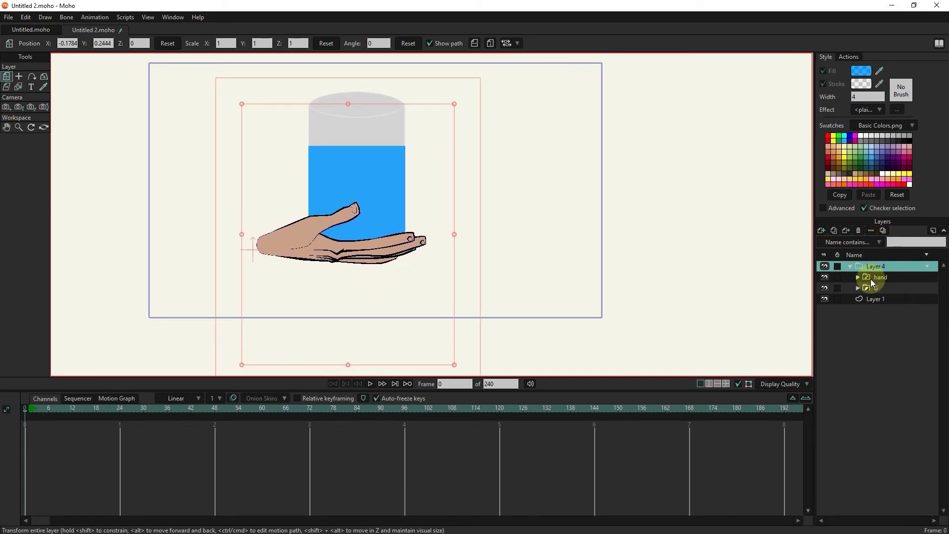
pyautogui.click(863, 288)
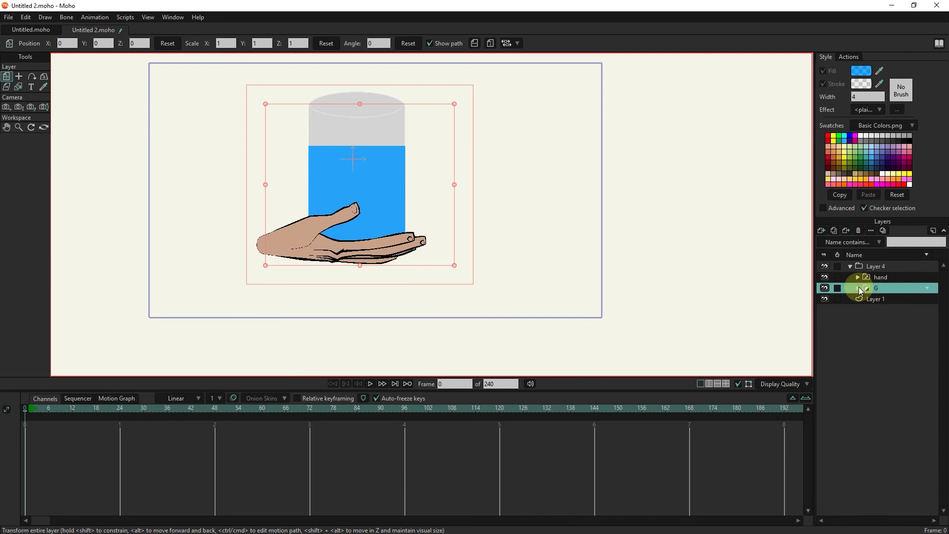
# In group G's BONE layer, select the upper two bones of each three tall chains and the top bone of each three short chains
pyautogui.click(857, 288)
pyautogui.click(884, 299)
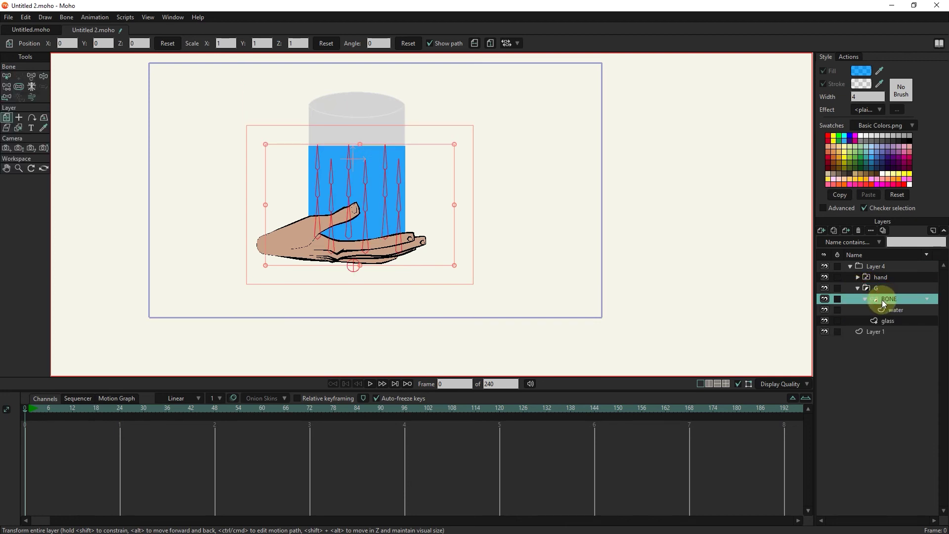
pyautogui.scroll(3, 360, 170)
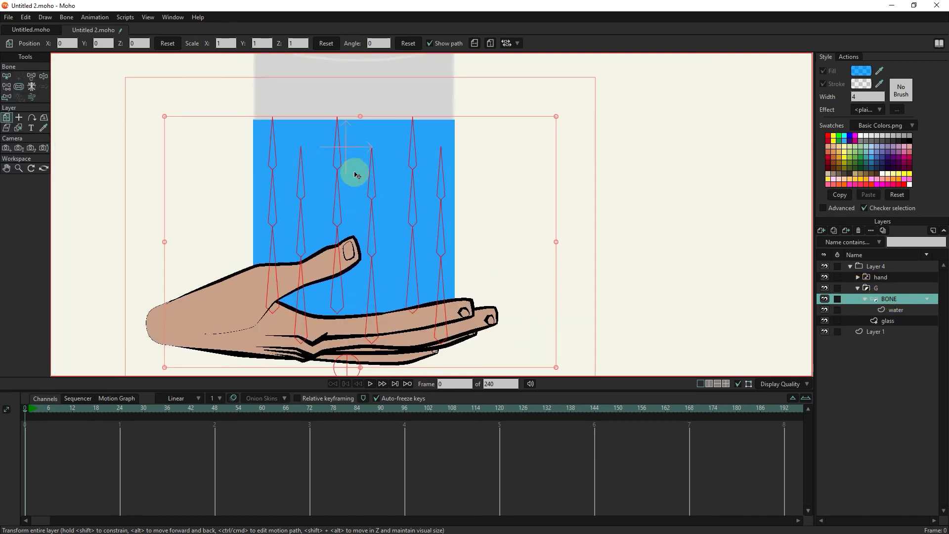
pyautogui.click(6, 76)
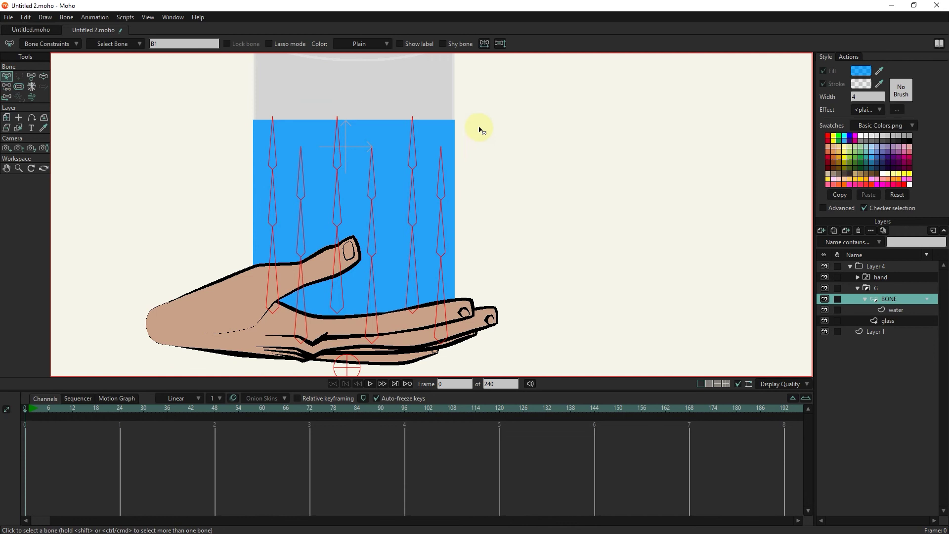
pyautogui.click(466, 156)
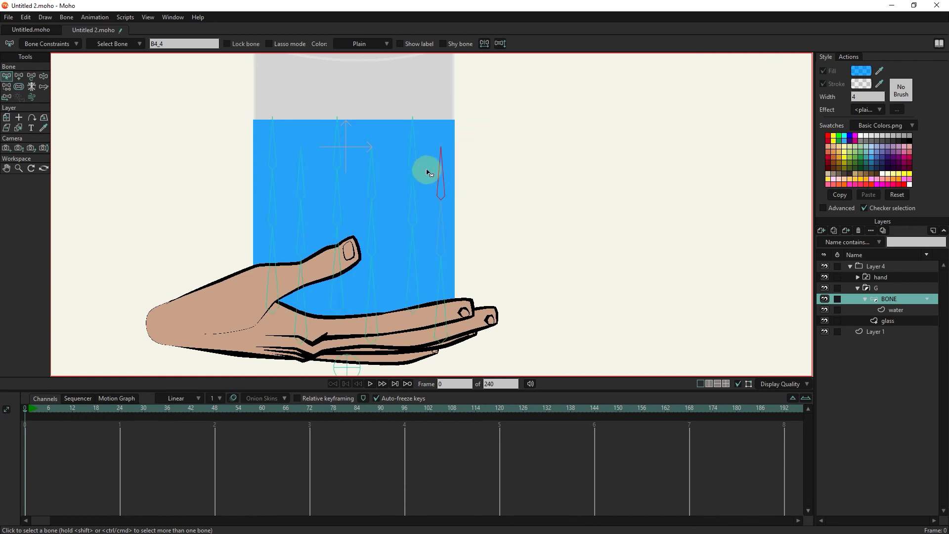
pyautogui.keyDown('shift'); pyautogui.click(413, 163); pyautogui.keyUp('shift')
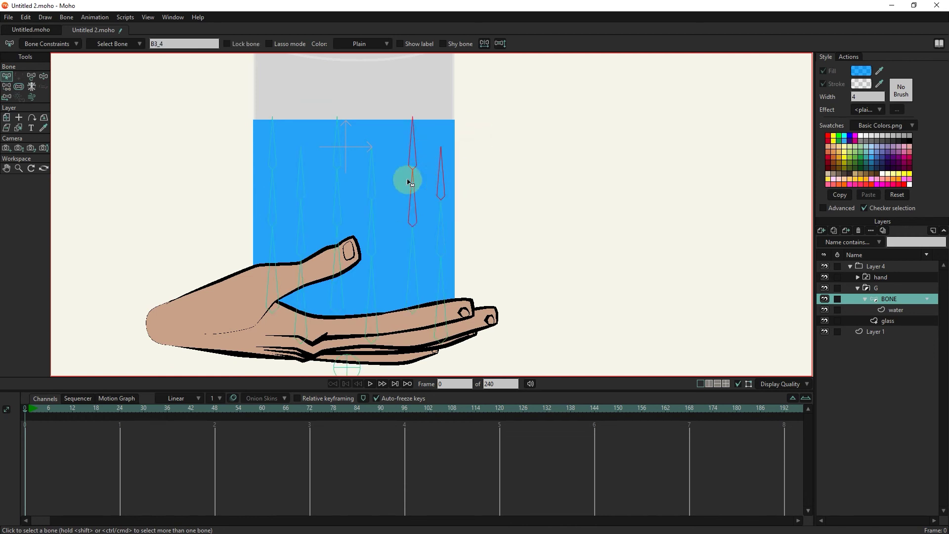
pyautogui.keyDown('shift'); pyautogui.click(372, 178); pyautogui.keyUp('shift')
pyautogui.keyDown('shift'); pyautogui.click(332, 159); pyautogui.keyUp('shift')
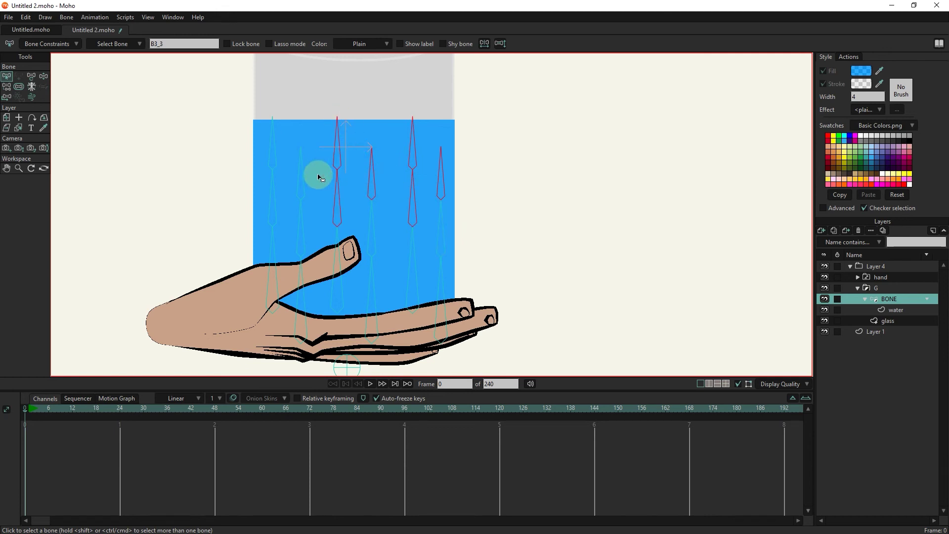
pyautogui.keyDown('shift'); pyautogui.click(294, 184); pyautogui.keyUp('shift')
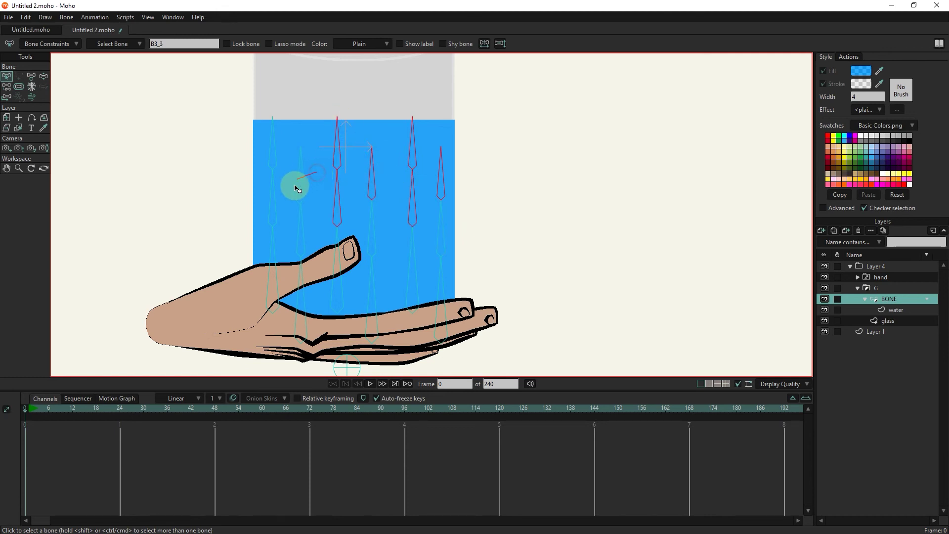
pyautogui.keyDown('shift'); pyautogui.click(277, 163); pyautogui.keyUp('shift')
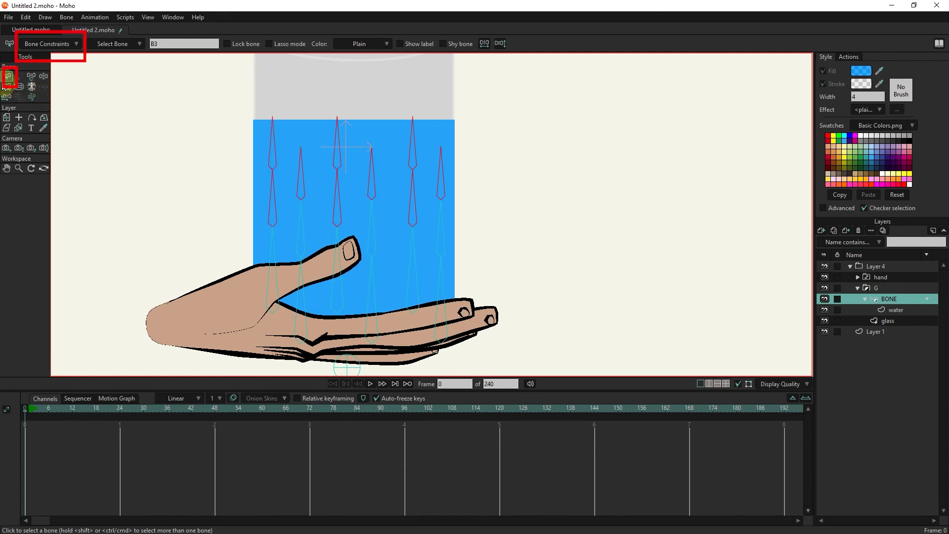
# Enable bone dynamics for the selected water bones in the bone constraints
pyautogui.click(34, 45)
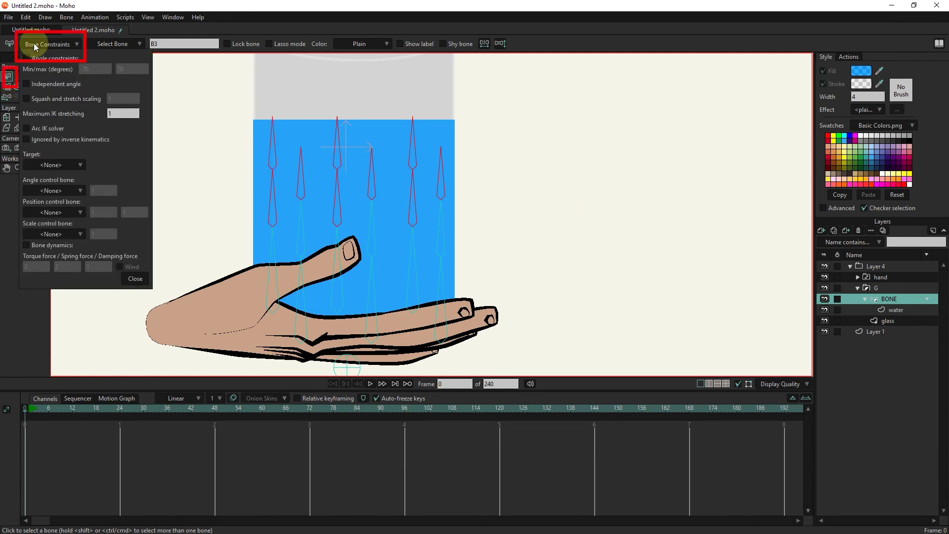
pyautogui.click(41, 245)
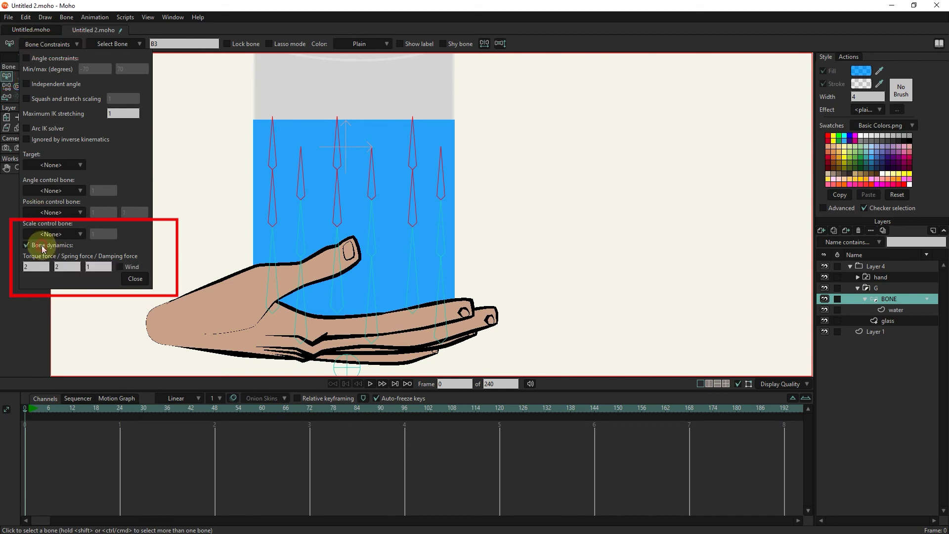
pyautogui.click(136, 279)
# Key the unrotated pose of Layer 4, holding the hand and glass, at frame 1 and frame 24
pyautogui.click(882, 267)
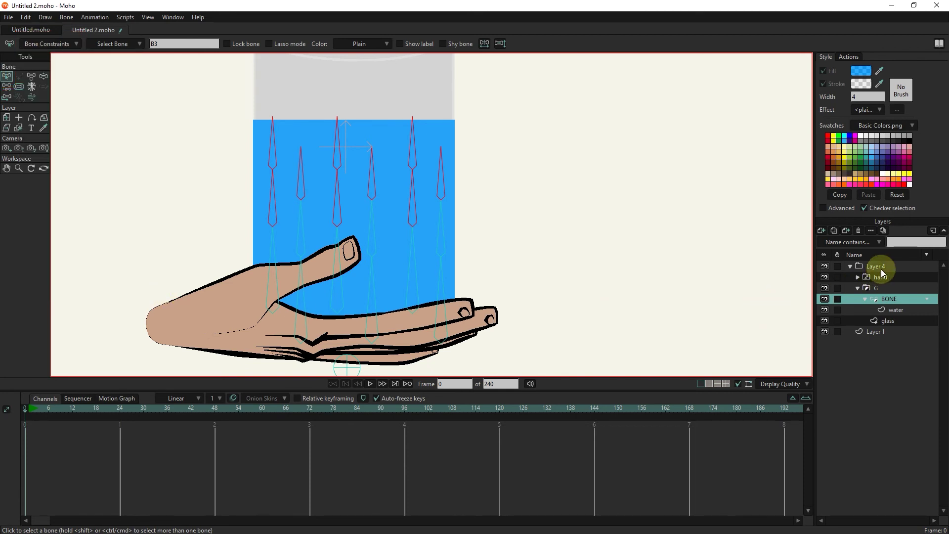
pyautogui.click(75, 461)
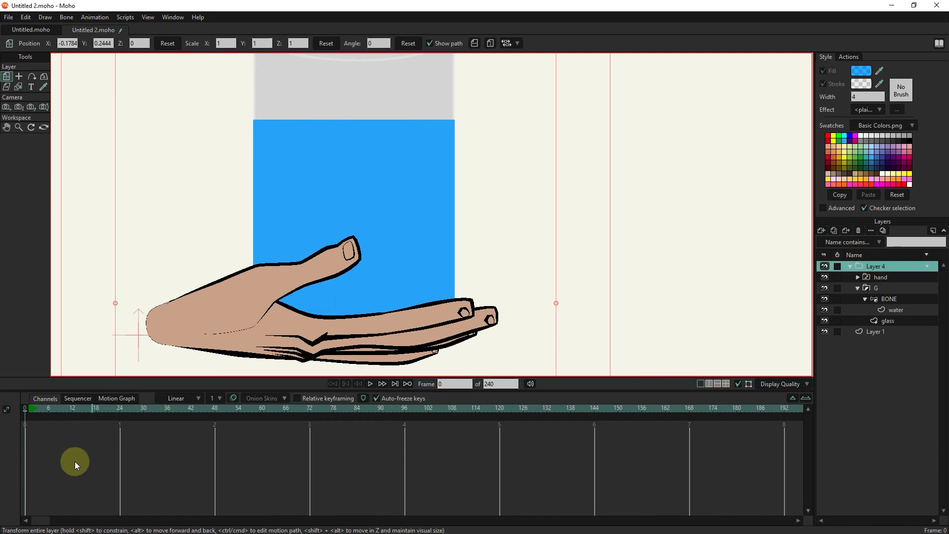
pyautogui.click(29, 409)
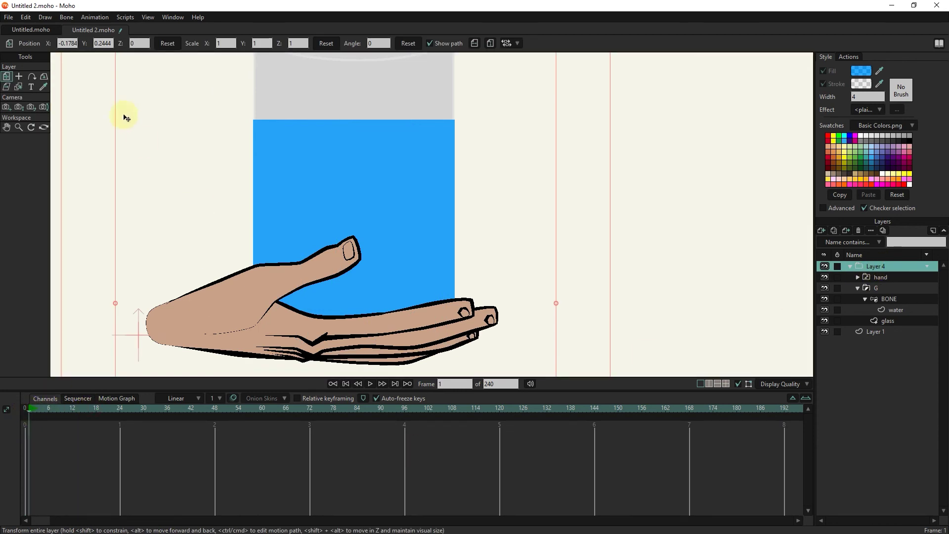
pyautogui.scroll(-5, 131, 275)
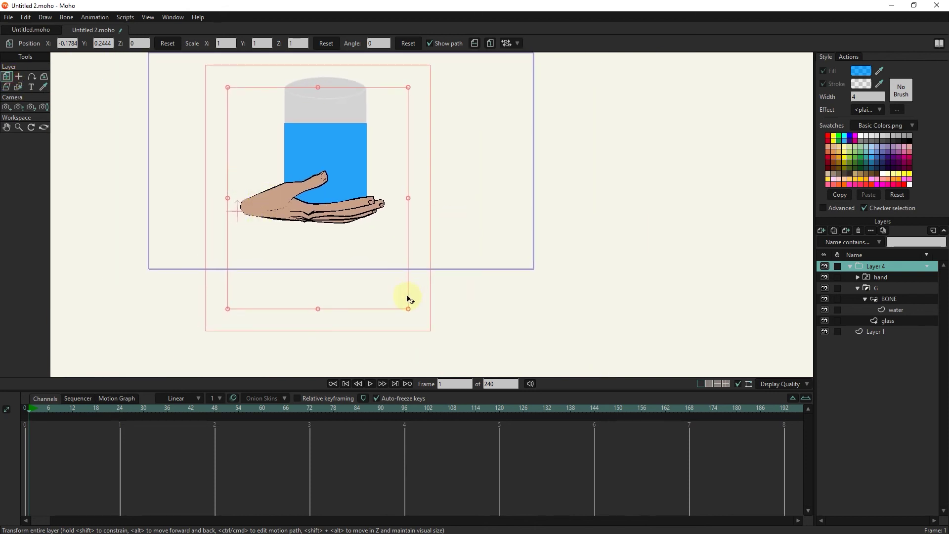
pyautogui.click(225, 313)
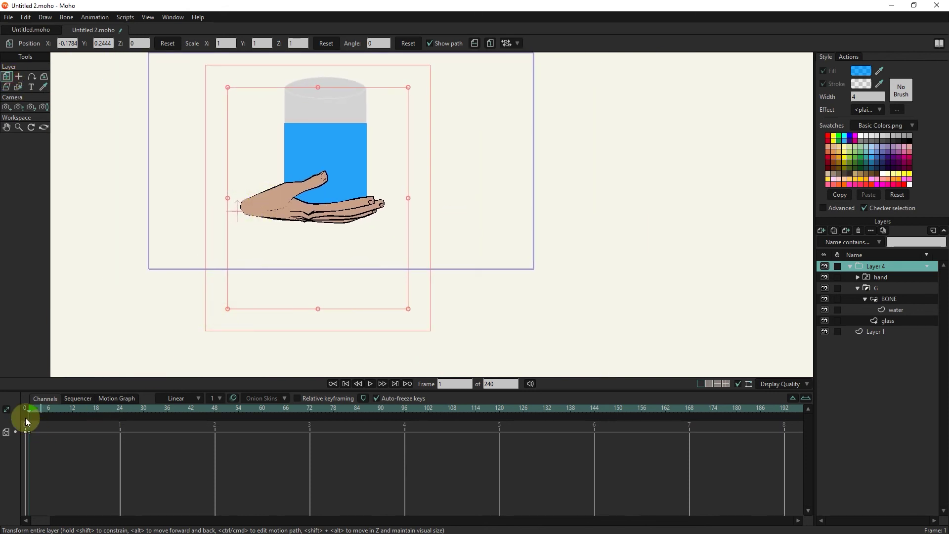
pyautogui.moveTo(43, 415); pyautogui.dragTo(120, 411)
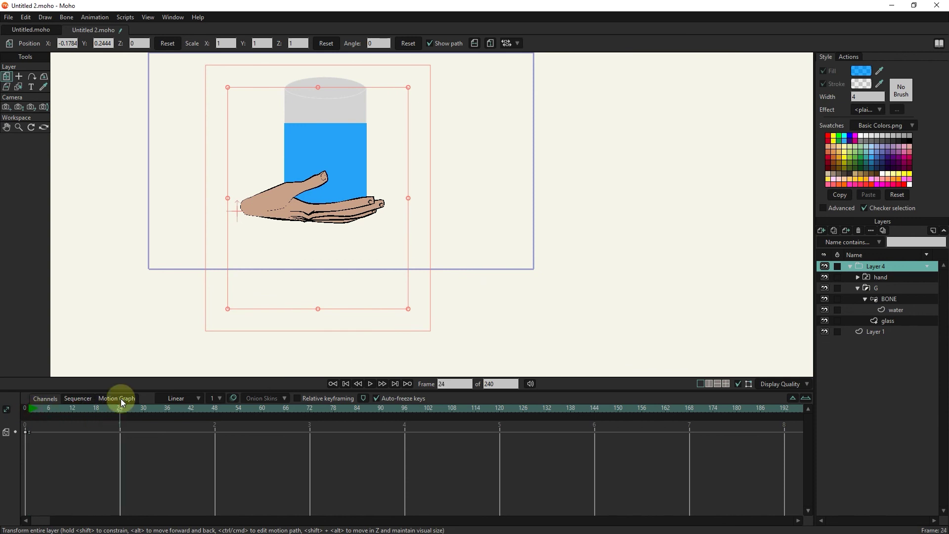
pyautogui.click(227, 311)
# Rotate Layer 4 to an angle of 21.9049 at frame 36 and to -22.3366 at frame 48
pyautogui.moveTo(120, 406); pyautogui.dragTo(167, 408)
pyautogui.moveTo(224, 311); pyautogui.dragTo(263, 322)
pyautogui.moveTo(167, 407); pyautogui.dragTo(221, 402)
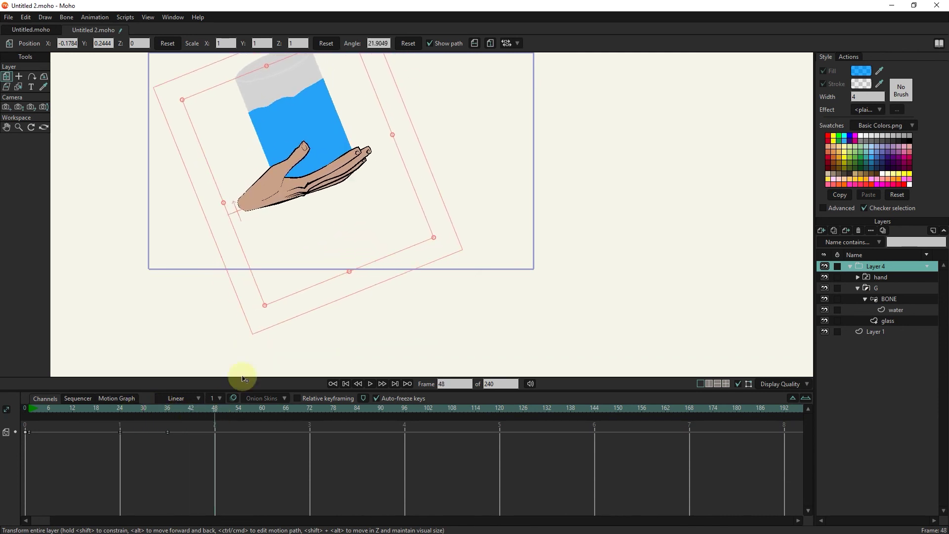
pyautogui.moveTo(263, 317); pyautogui.dragTo(176, 320)
# Copy the frame 36 rotation keyframe to frame 60 and set the keyframes from frame 1 to 60 to Smooth interpolation
pyautogui.moveTo(129, 405)
pyautogui.mouseDown()
pyautogui.moveTo(203, 416)
pyautogui.moveTo(178, 410)
pyautogui.moveTo(263, 408)
pyautogui.mouseUp()
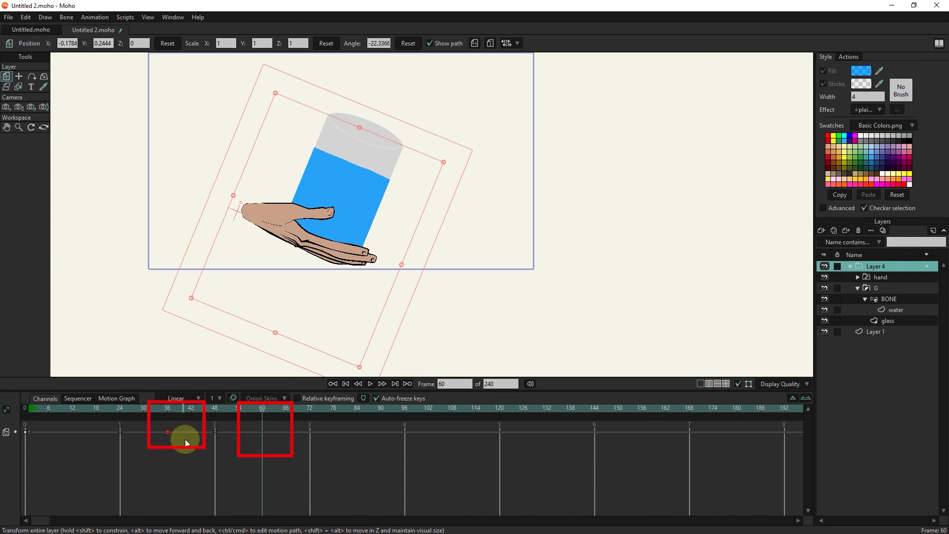
pyautogui.hotkey('ctrl', 'v')
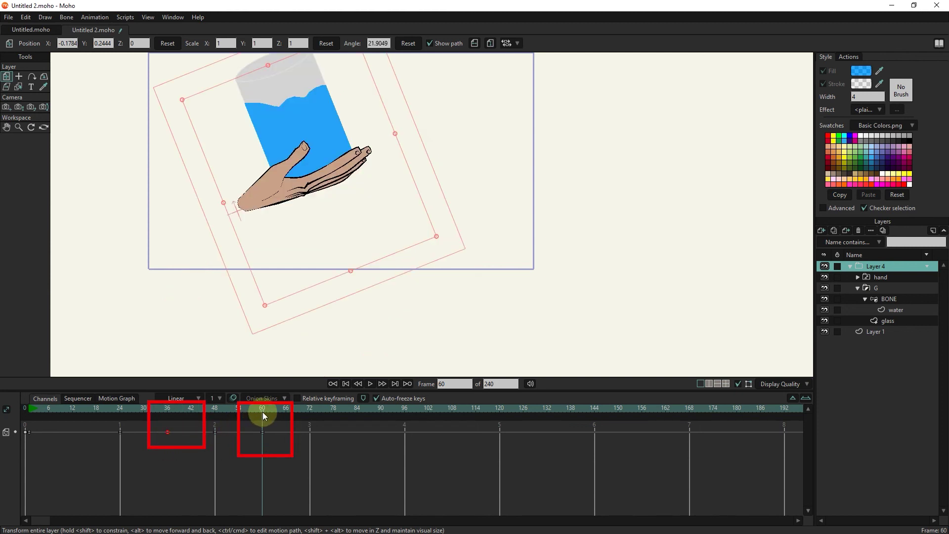
pyautogui.moveTo(278, 424); pyautogui.dragTo(33, 453)
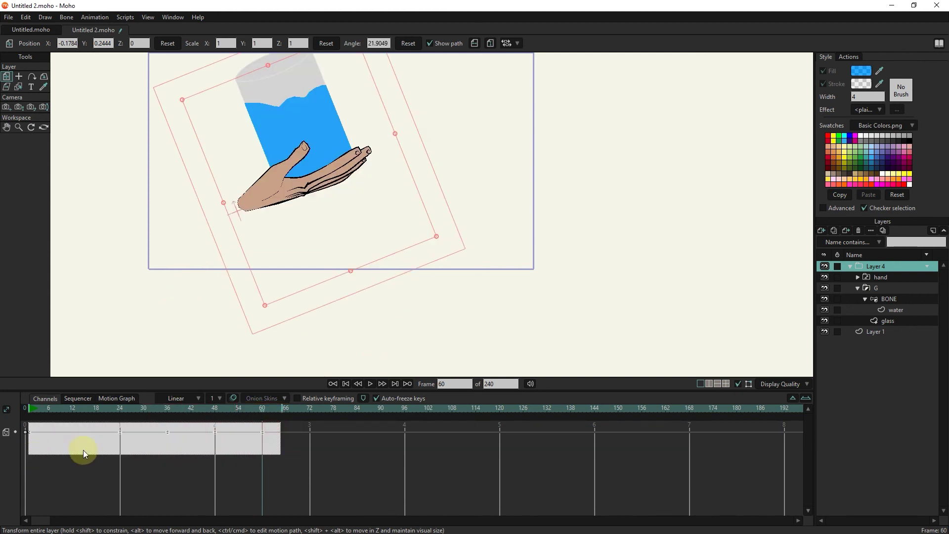
pyautogui.rightClick(261, 432)
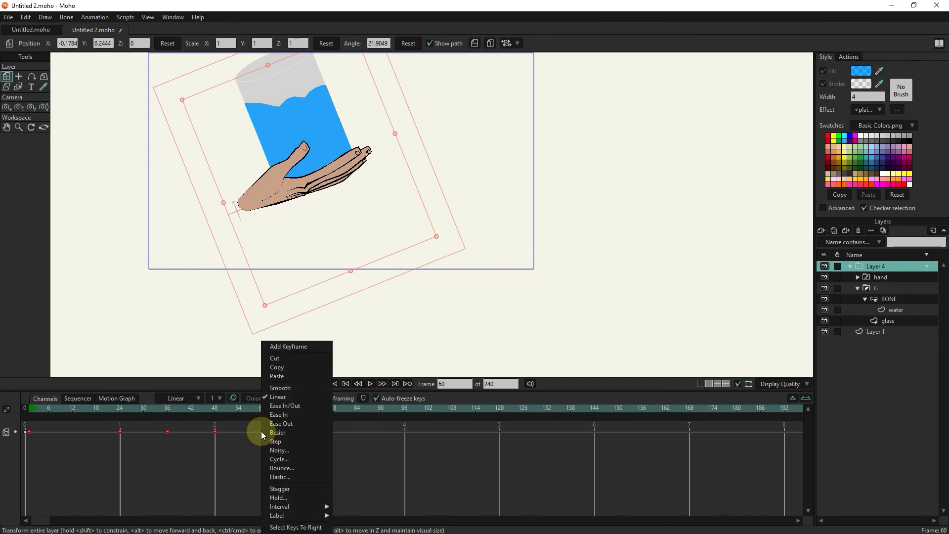
pyautogui.click(298, 390)
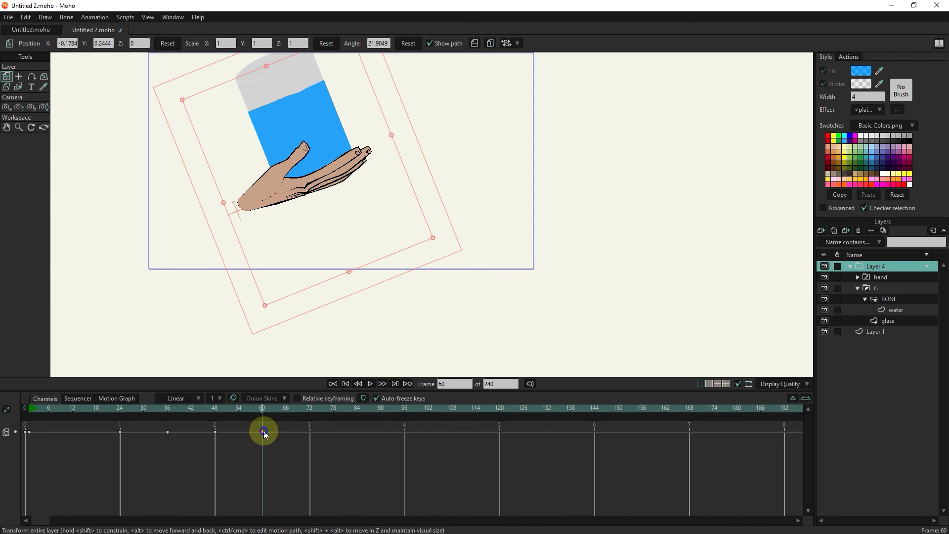
# Set the frame 60 keyframe to Cycle interpolation, looping back to absolute frame 36
pyautogui.rightClick(263, 431)
pyautogui.click(279, 459)
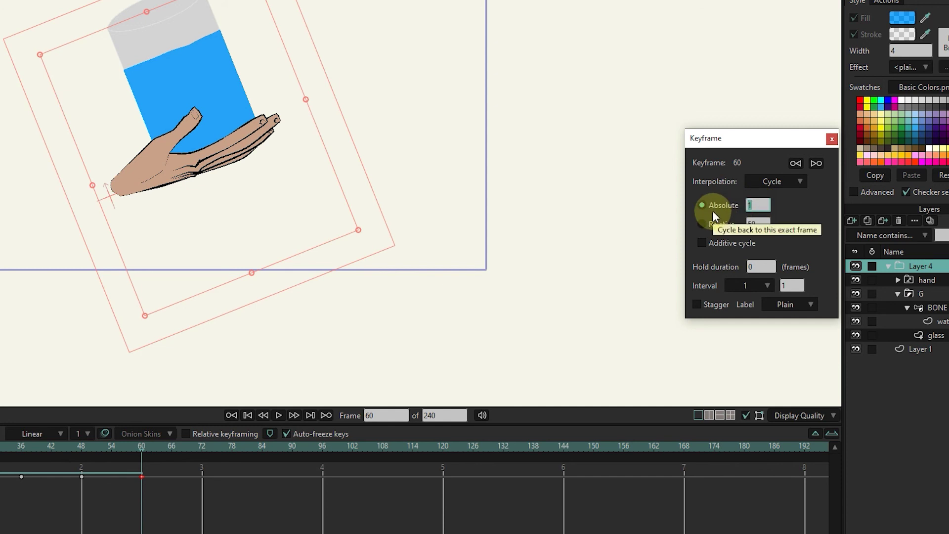
pyautogui.write('36')
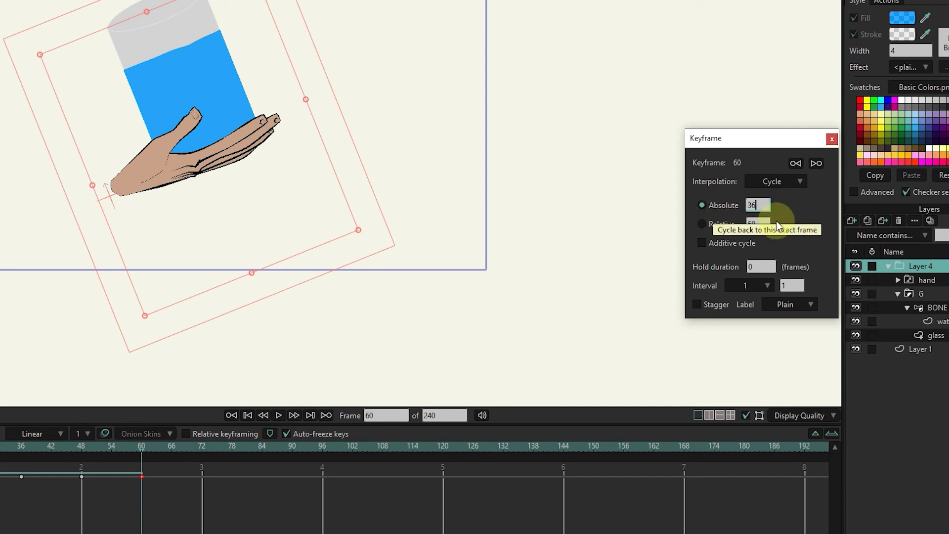
pyautogui.click(757, 222)
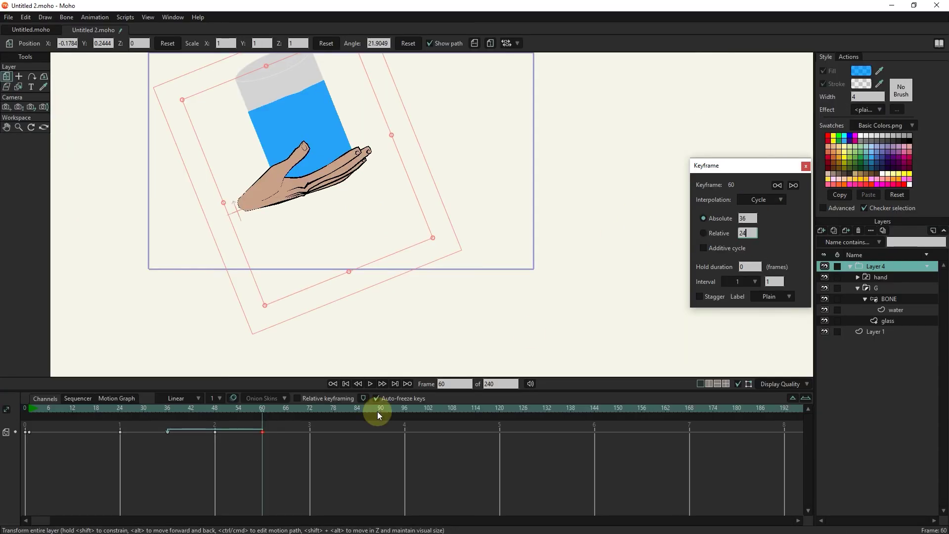
# Play the animation from frame 1 and scrub back to frame 46 to examine how the water moves in the glass
pyautogui.click(30, 410)
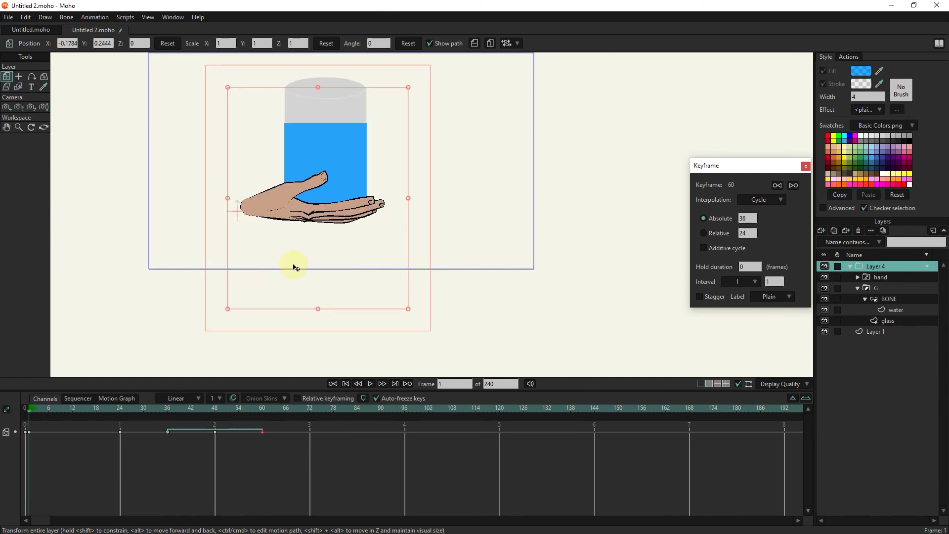
pyautogui.scroll(-1, 295, 262)
pyautogui.moveTo(317, 227); pyautogui.dragTo(357, 266)
pyautogui.scroll(2, 358, 266)
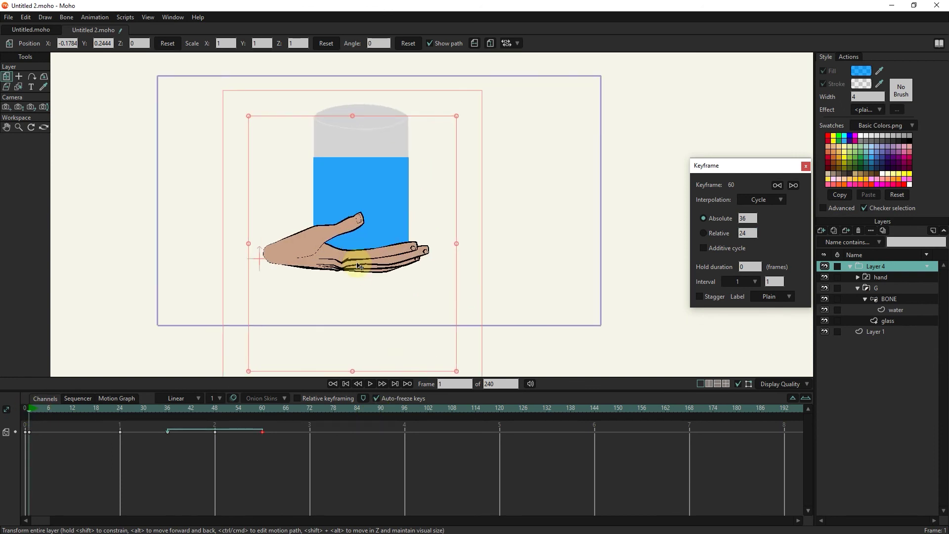
pyautogui.click(370, 385)
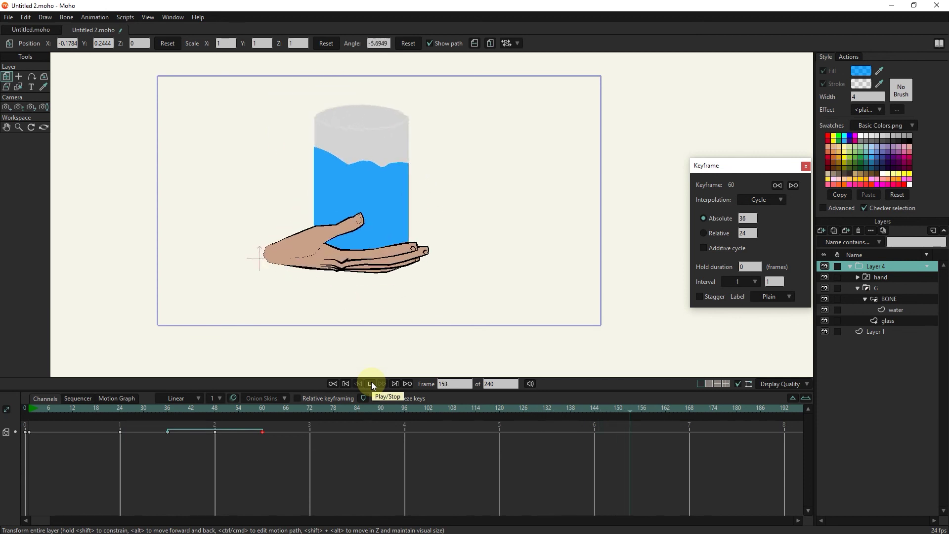
pyautogui.click(372, 384)
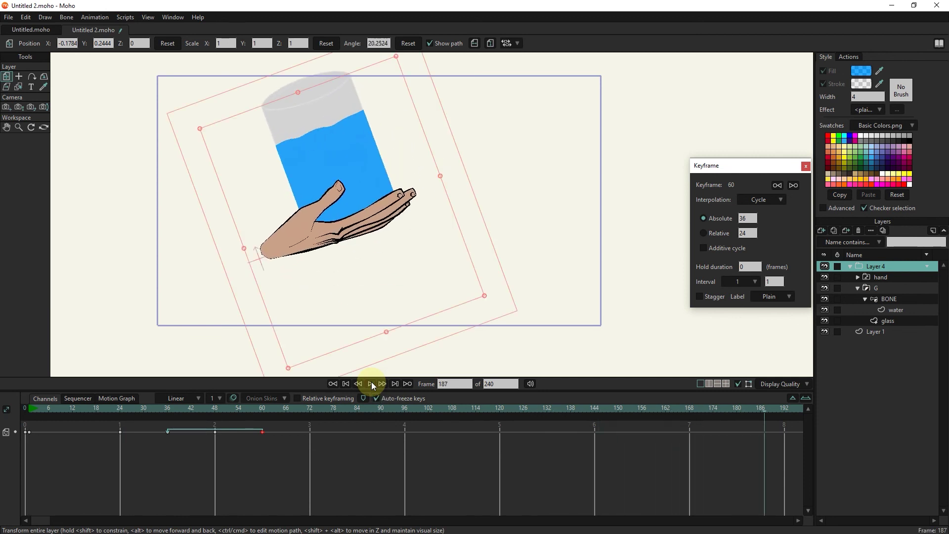
pyautogui.click(372, 384)
pyautogui.click(372, 385)
pyautogui.moveTo(228, 410); pyautogui.dragTo(206, 409)
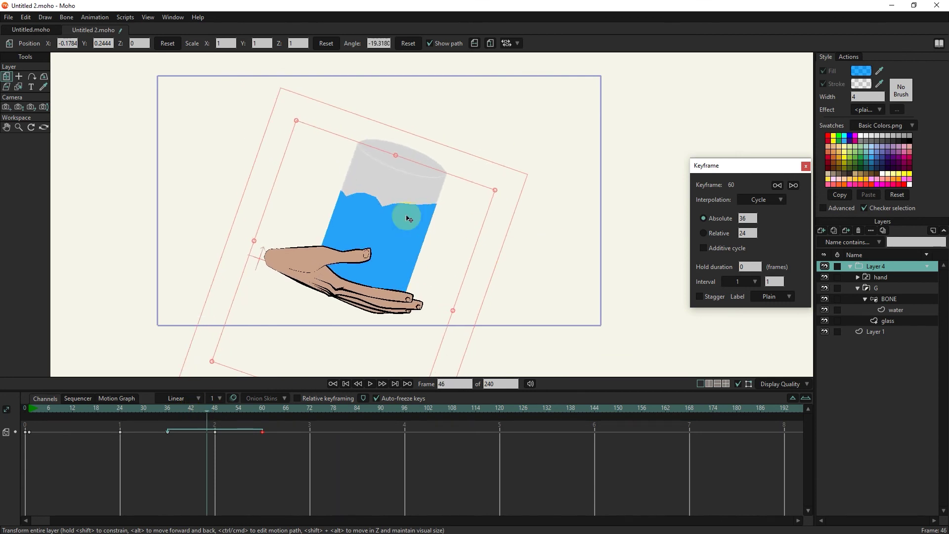